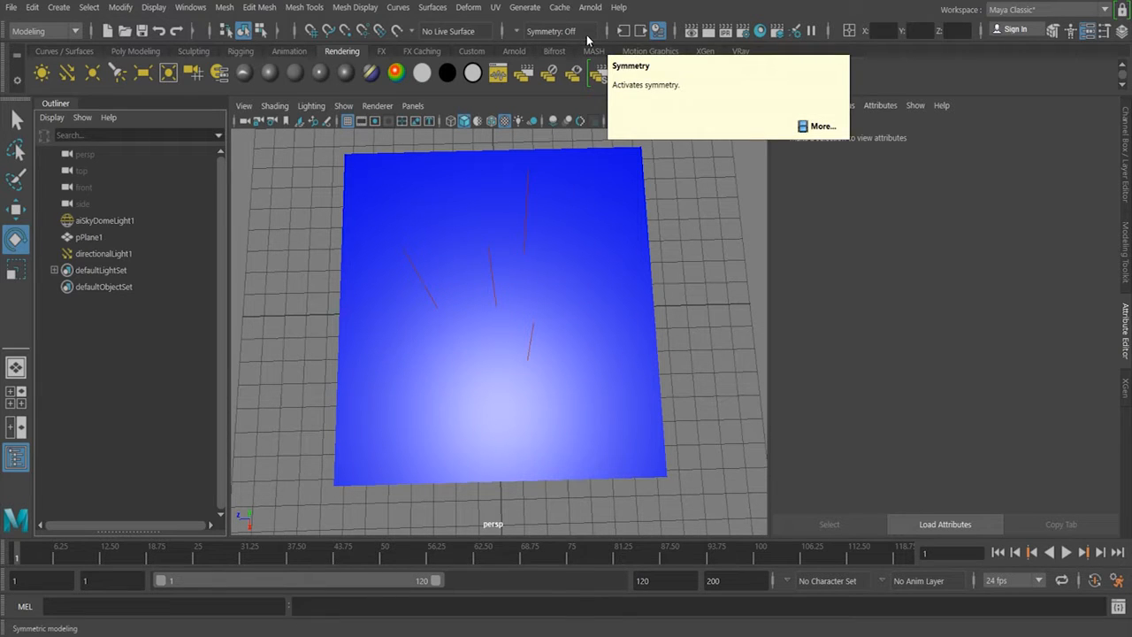
Open the Hypershade in a maximized window and inspect the blinn1, blinn2 and blinn3 materials
{"action": "left_click", "coordinate": [762, 31]}
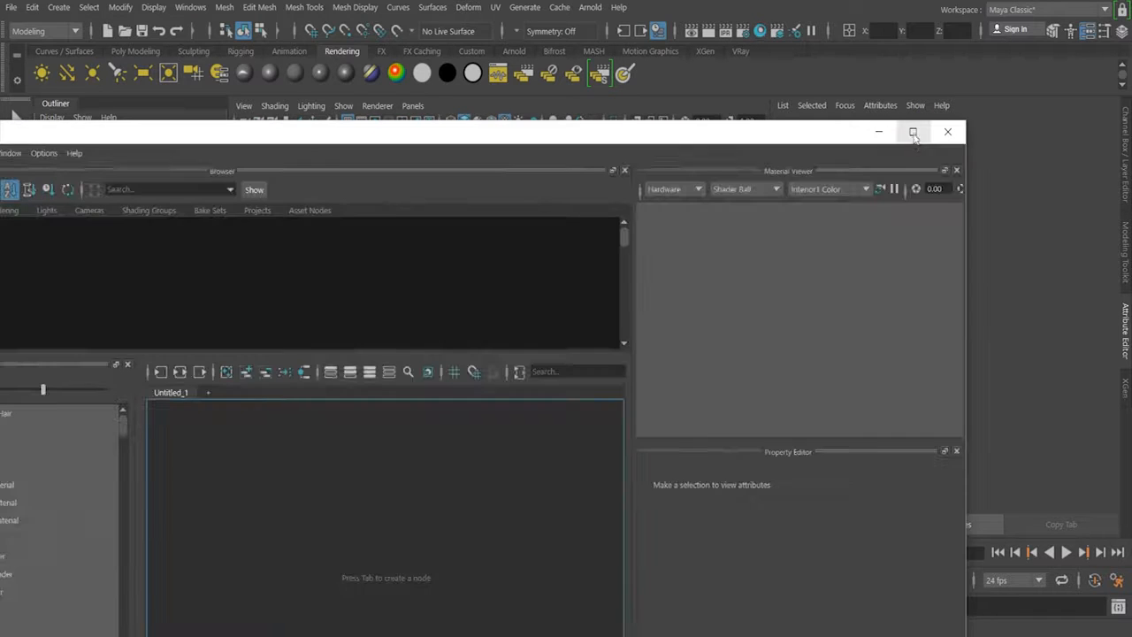
{"action": "left_click", "coordinate": [913, 131]}
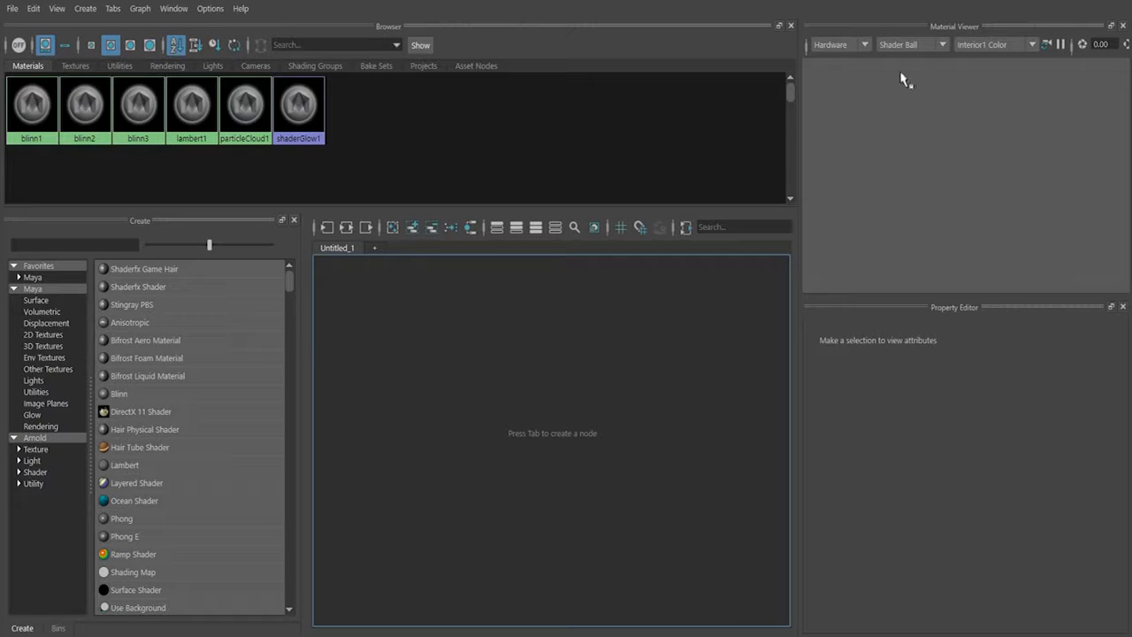
{"action": "left_click", "coordinate": [24, 106]}
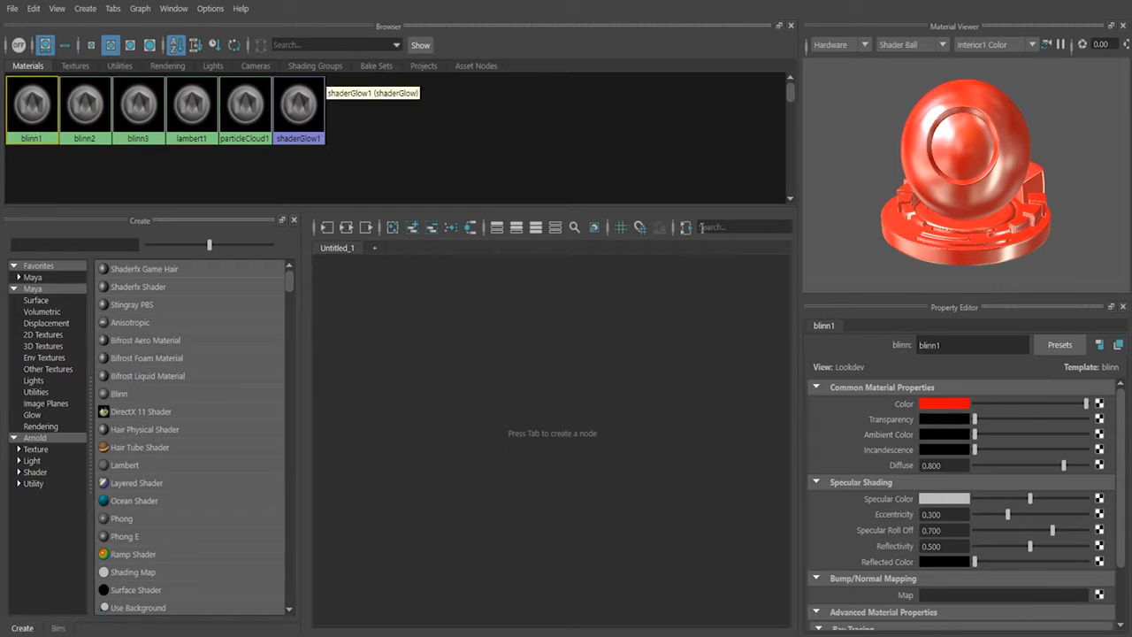
{"action": "left_click", "coordinate": [88, 113]}
{"action": "left_click", "coordinate": [136, 110]}
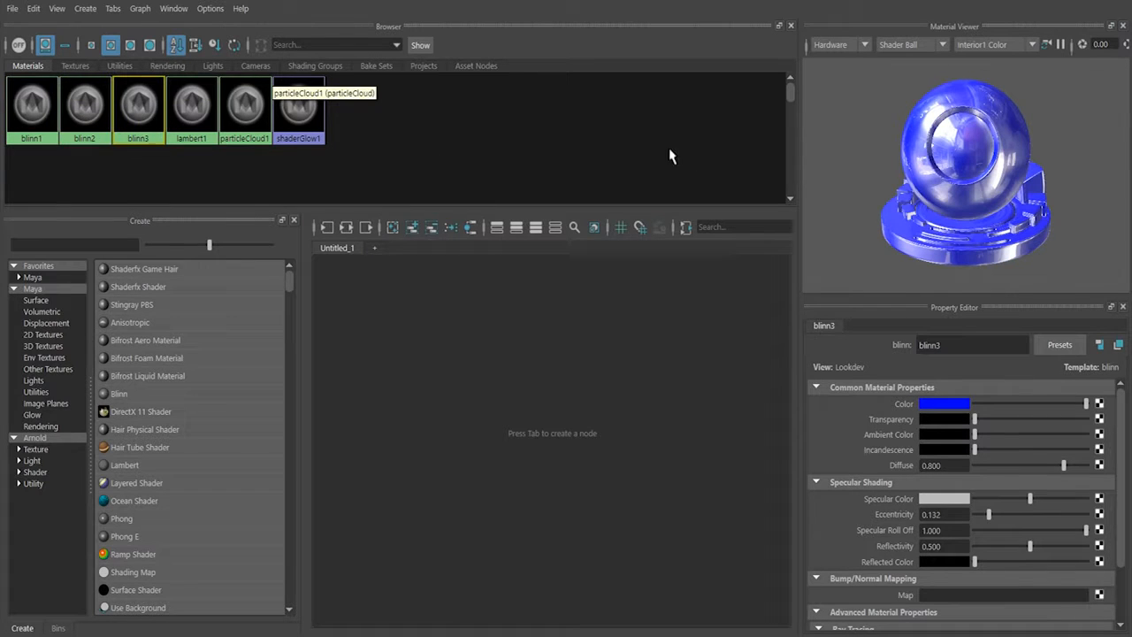
{"action": "left_click", "coordinate": [44, 114]}
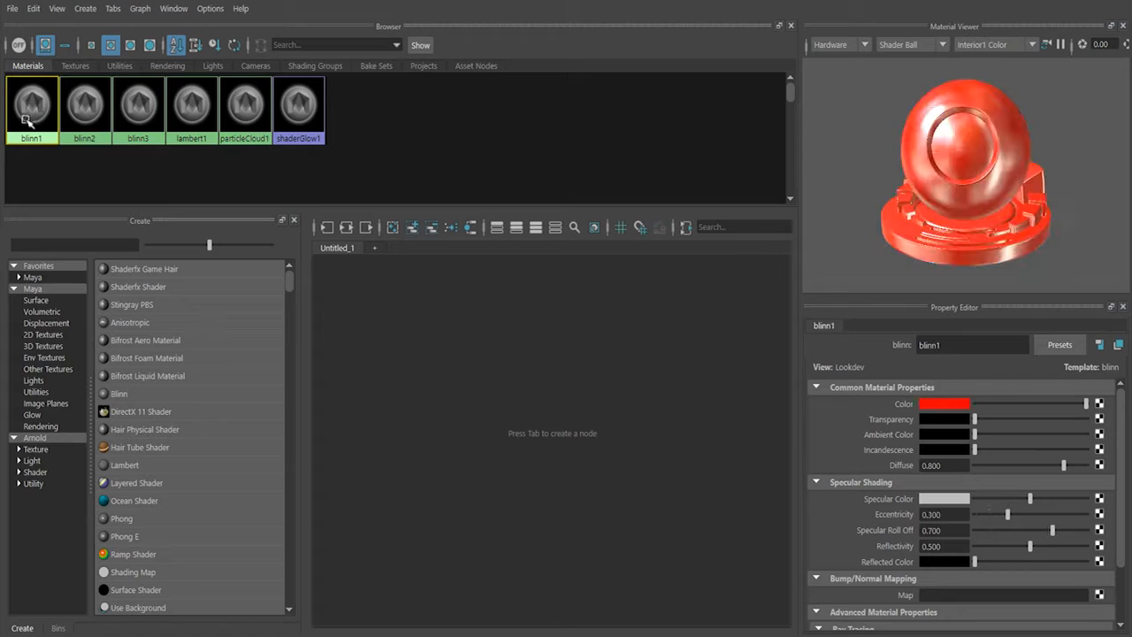
{"action": "left_click", "coordinate": [83, 108]}
{"action": "left_click", "coordinate": [504, 388]}
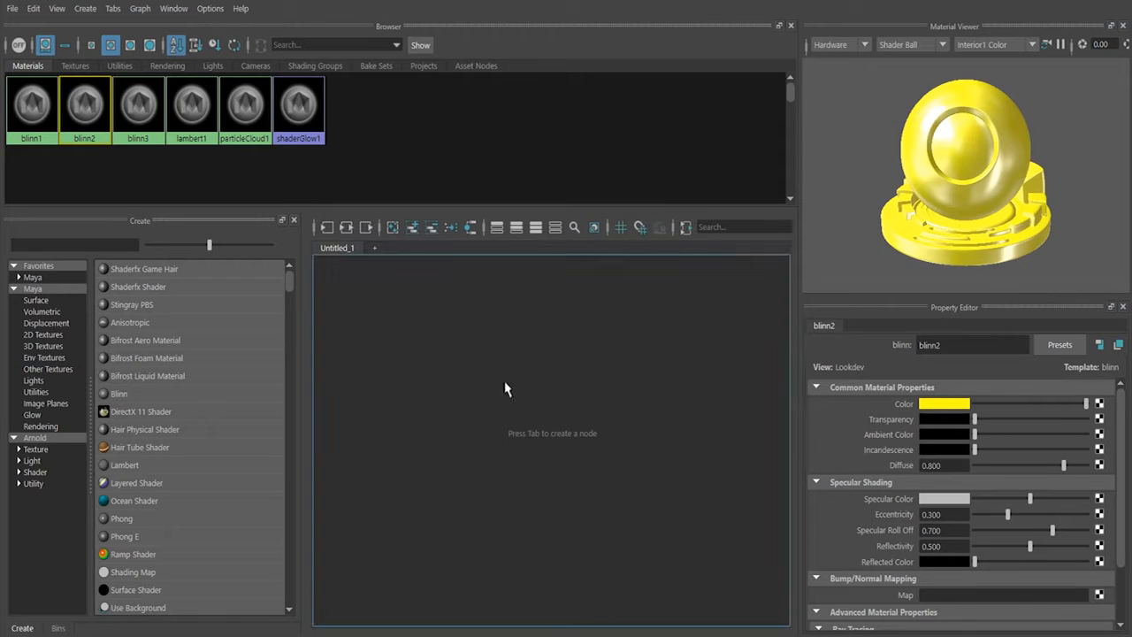
Search the Maya nodes for "layer", create a Layered Shader and display its attributes
{"action": "left_click", "coordinate": [35, 289]}
{"action": "left_click", "coordinate": [46, 246]}
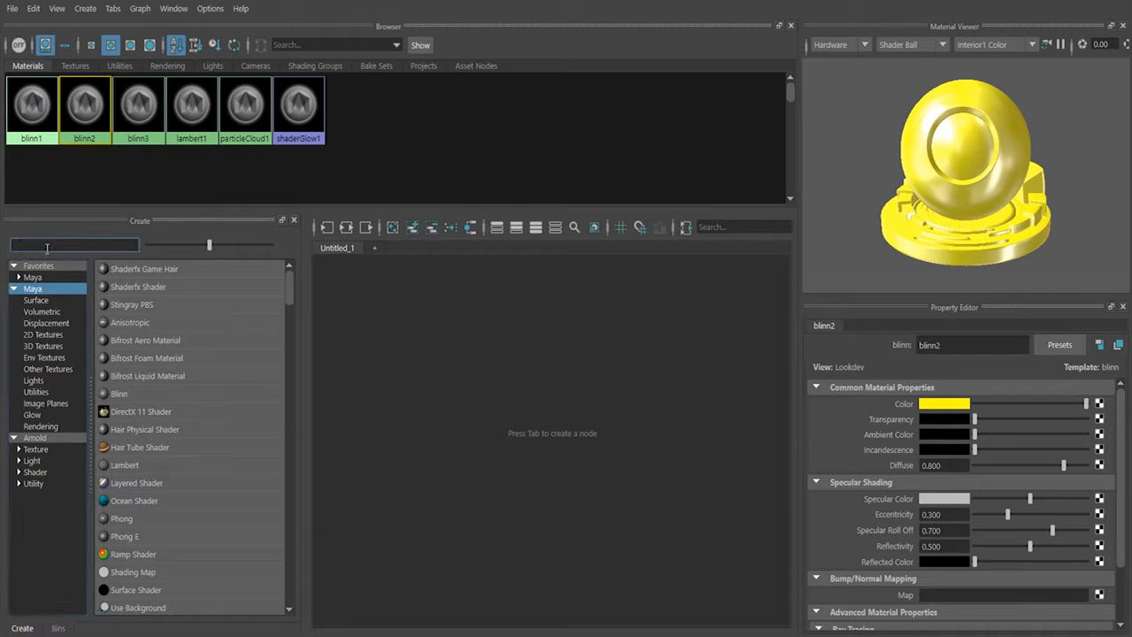
{"action": "type", "text": "layer"}
{"action": "left_click", "coordinate": [164, 271]}
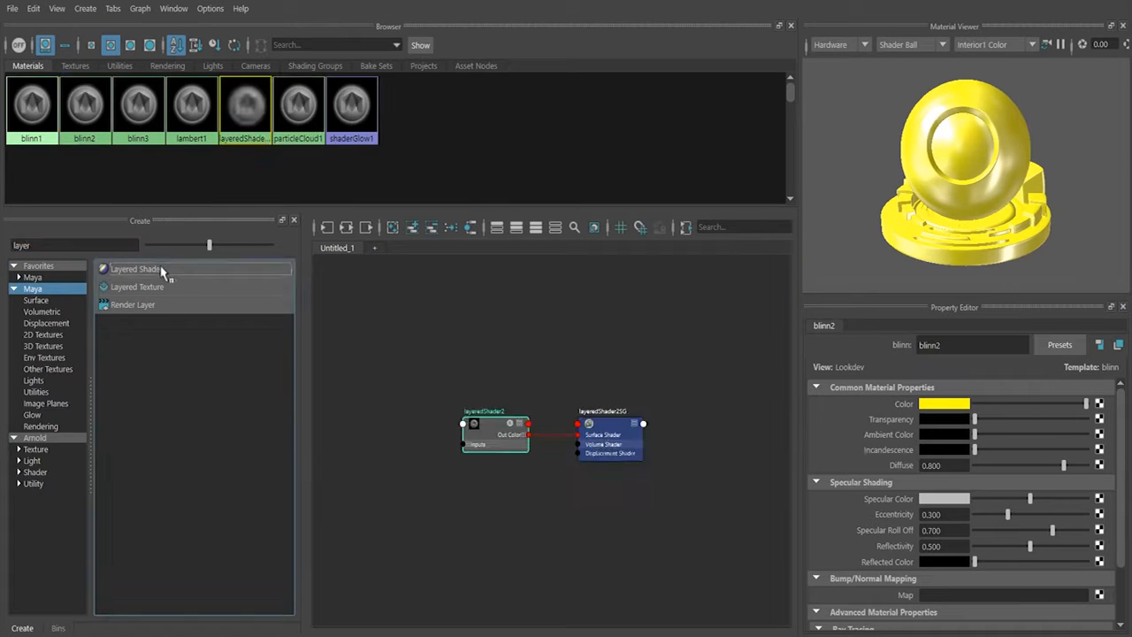
{"action": "left_click", "coordinate": [487, 408]}
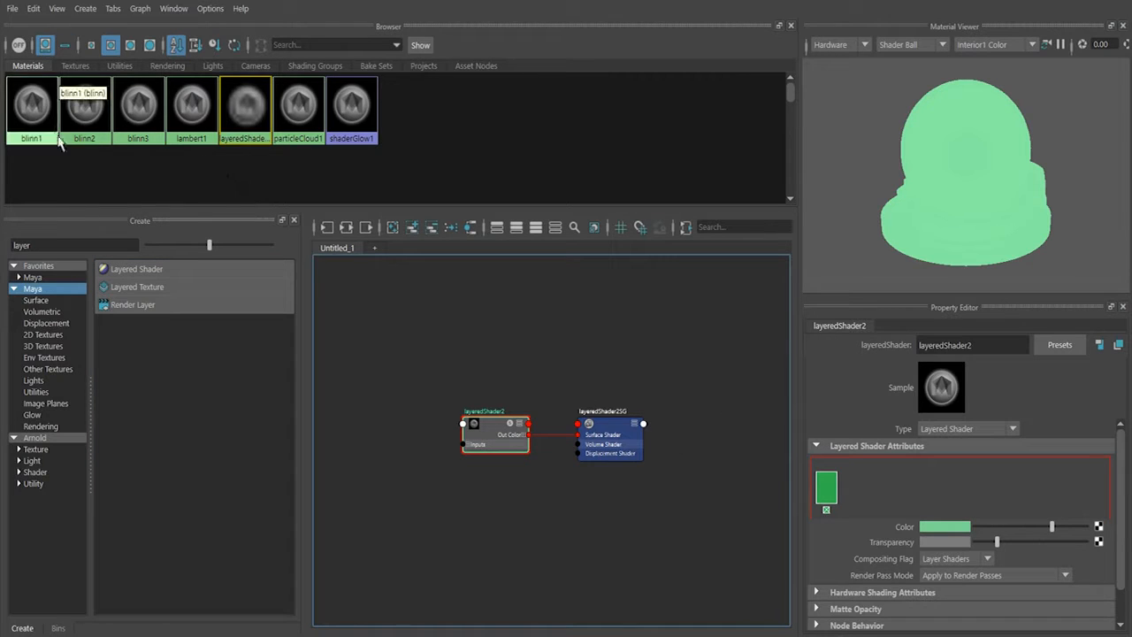
Bring blinn1 into the node graph and add blinn1 and blinn2 as layers of the layered shader
{"action": "left_click_drag", "start_coordinate": [30, 113], "coordinate": [380, 415]}
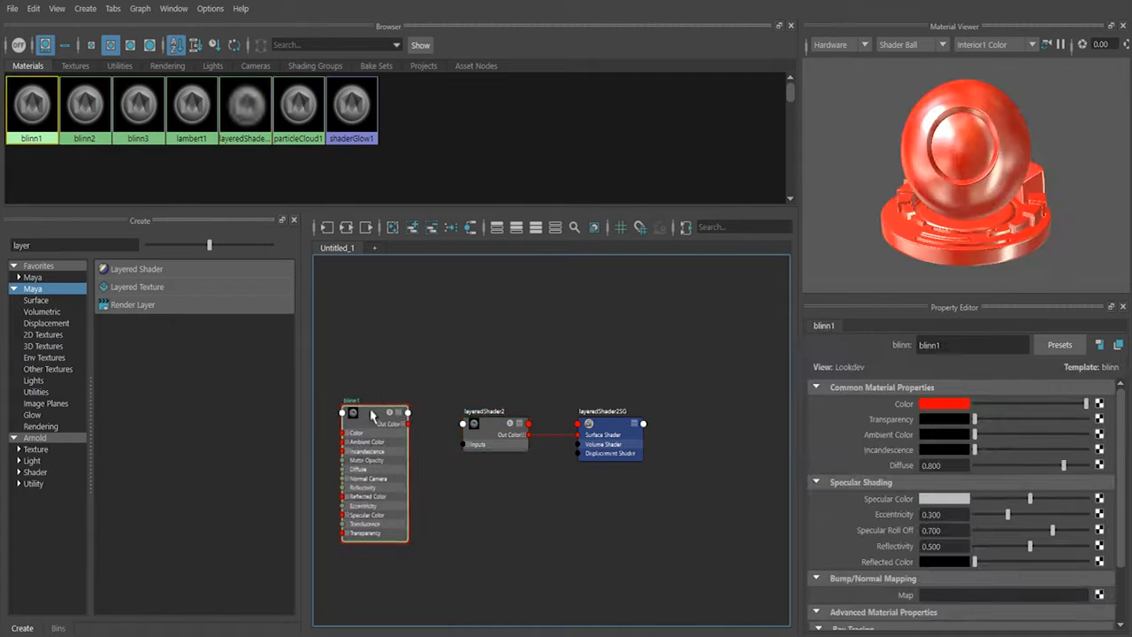
{"action": "left_click", "coordinate": [496, 432]}
{"action": "middle_click_drag", "start_coordinate": [371, 415], "coordinate": [887, 494]}
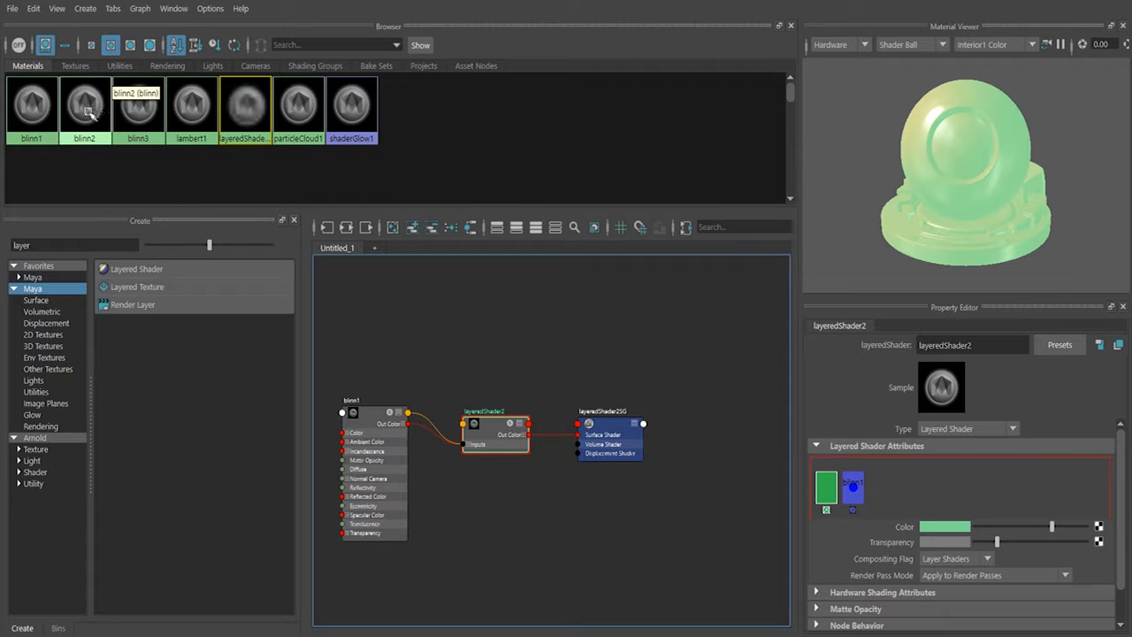
{"action": "middle_click_drag", "start_coordinate": [85, 106], "coordinate": [880, 487]}
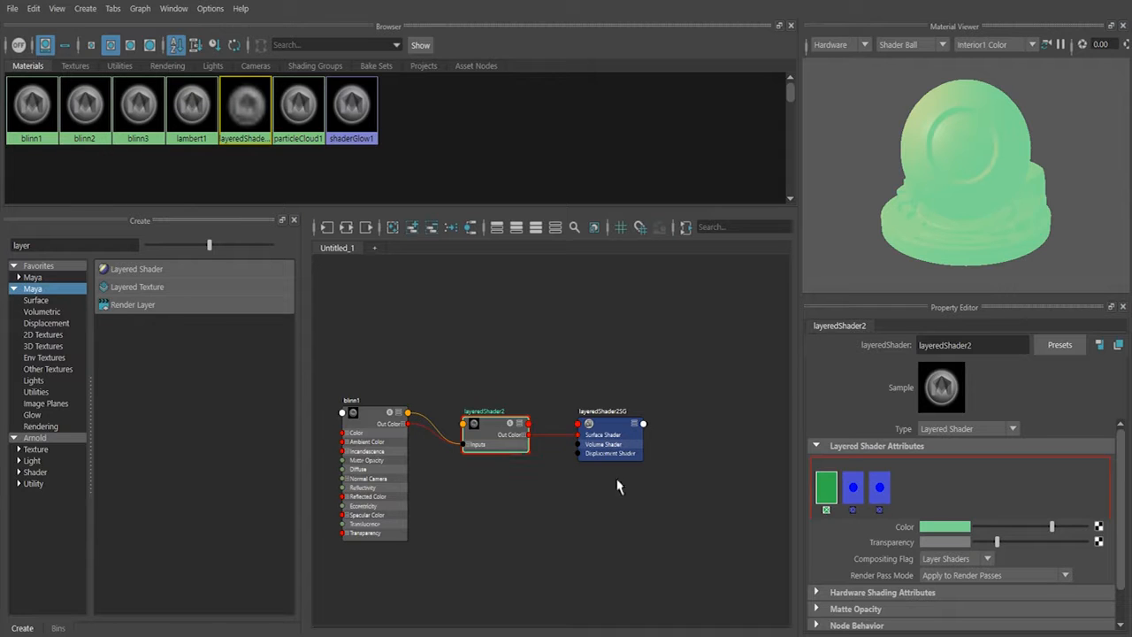
Remove the default green layer from the layered shader, keeping only the blinn1 and blinn2 layers
{"action": "left_click", "coordinate": [827, 512]}
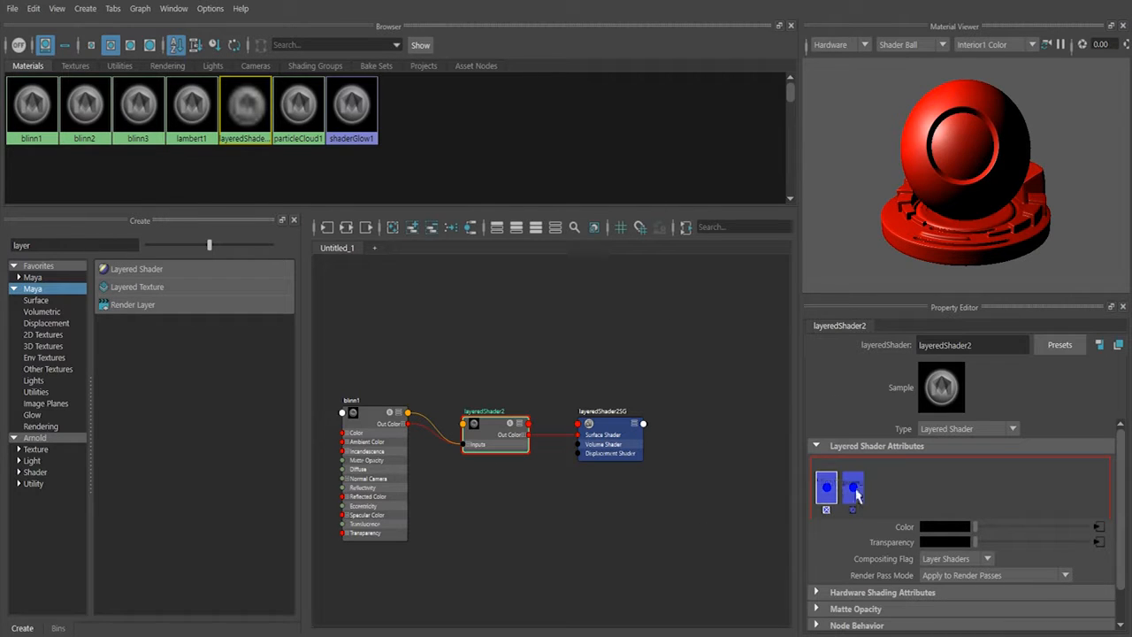
{"action": "left_click", "coordinate": [550, 311]}
{"action": "left_click", "coordinate": [490, 422]}
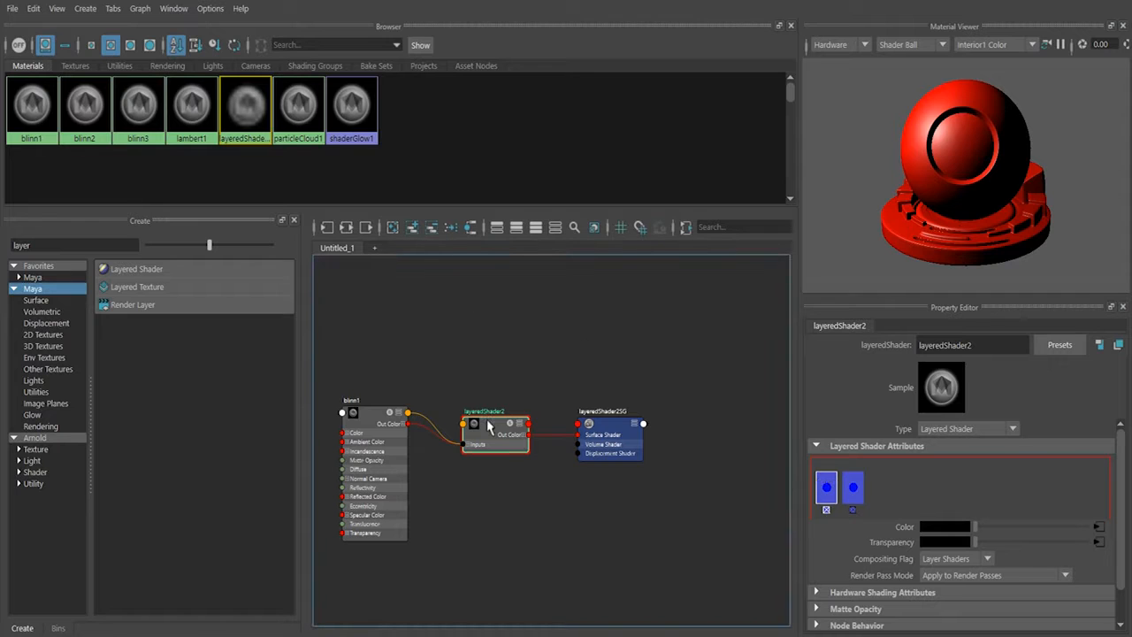
Break the transparency connection of the blinn1 layer in the layered shader
{"action": "left_click", "coordinate": [827, 495]}
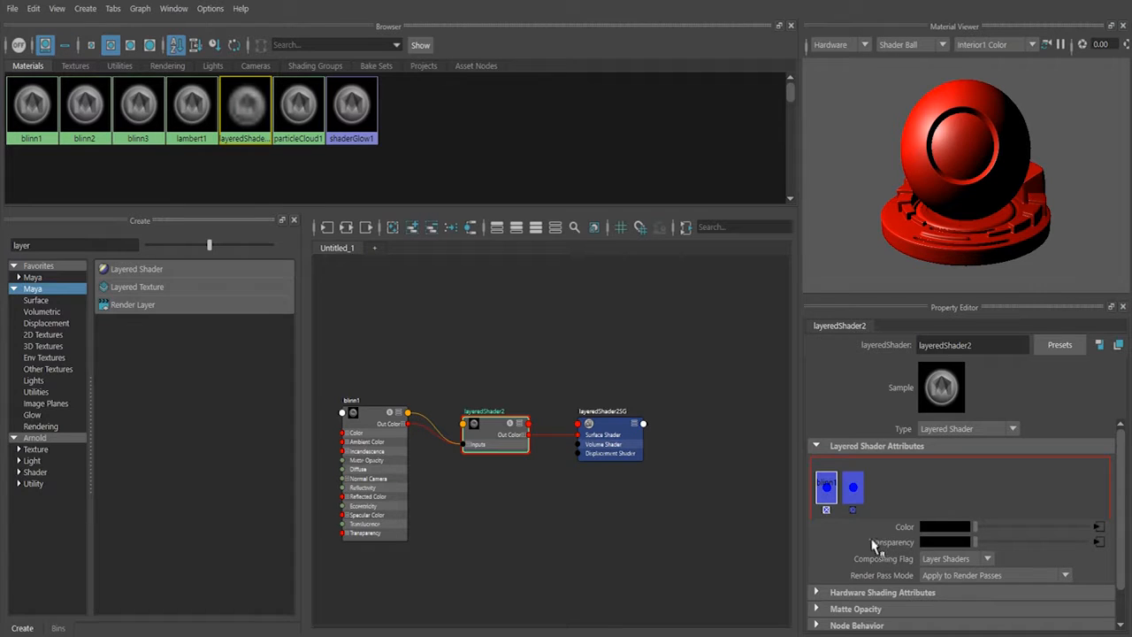
{"action": "left_click", "coordinate": [854, 493]}
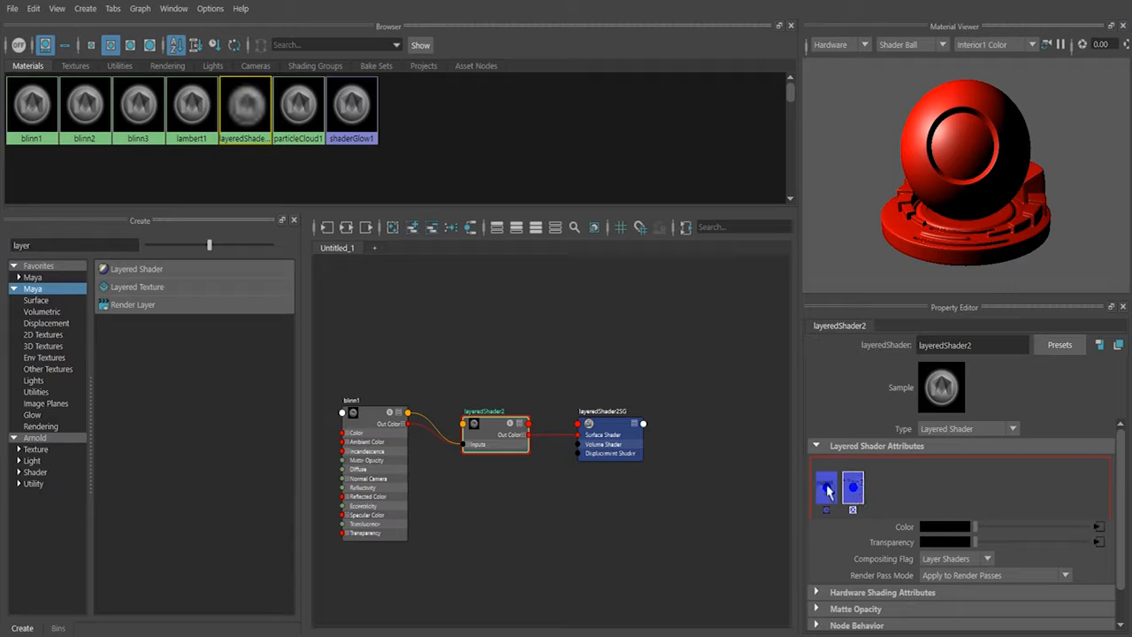
{"action": "left_click", "coordinate": [827, 493]}
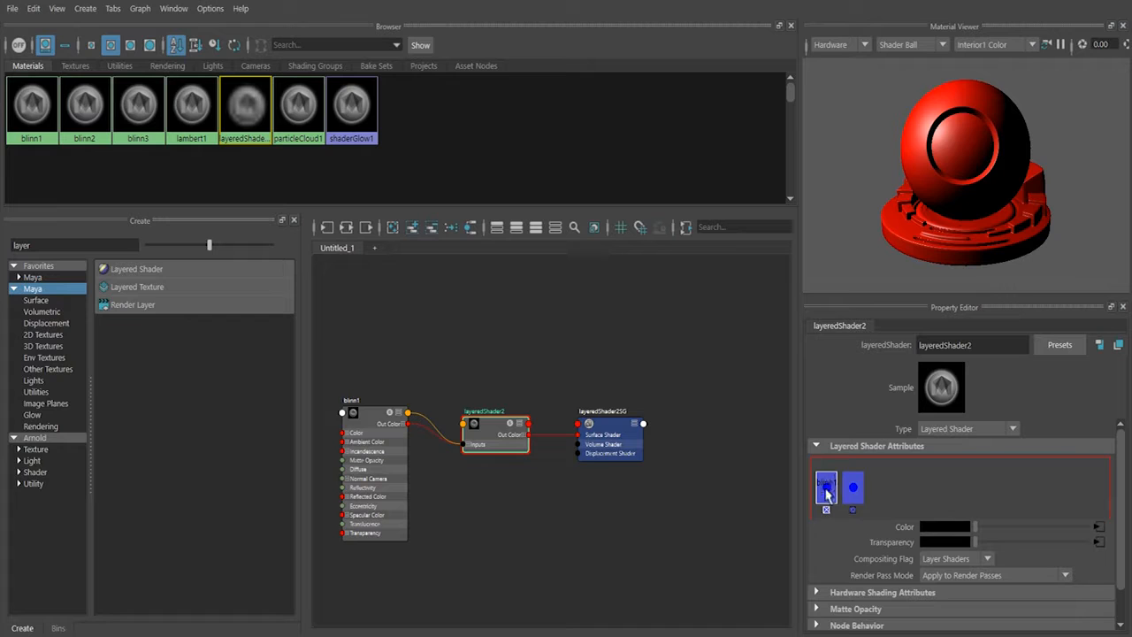
{"action": "right_click", "coordinate": [895, 548]}
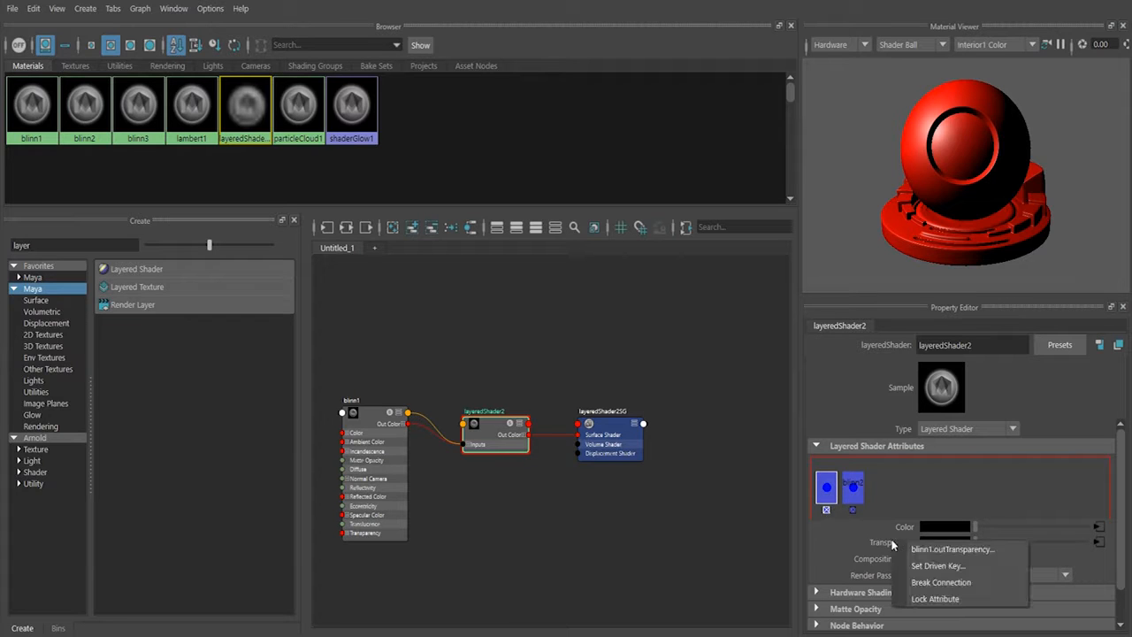
{"action": "left_click", "coordinate": [964, 584]}
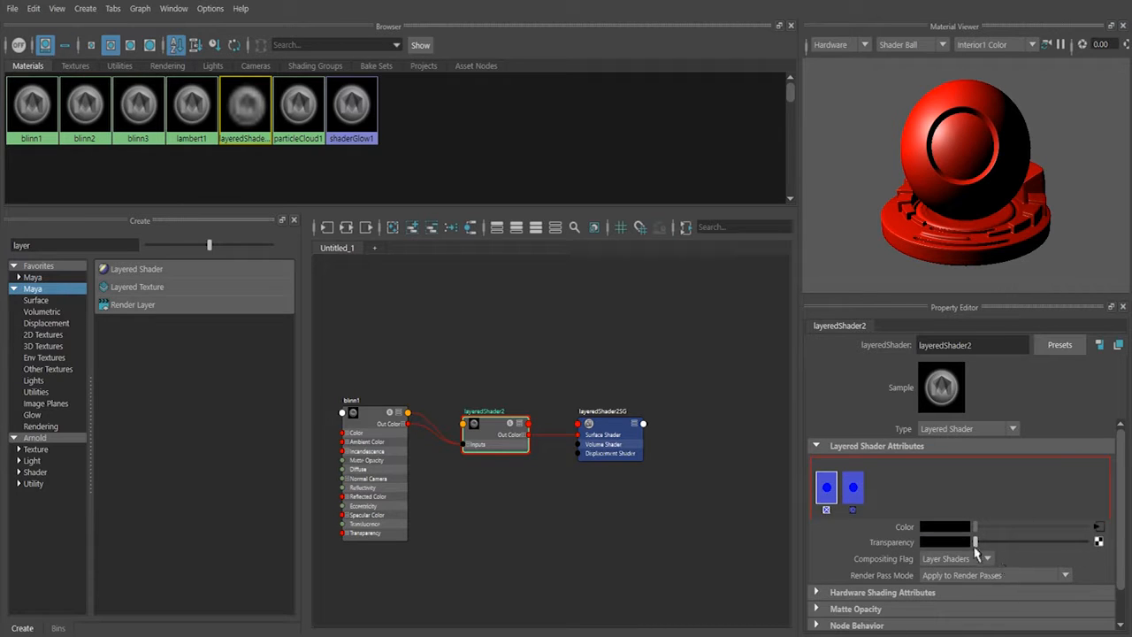
Map the blinn1 layer's transparency with a File texture that uses the image m1.tif from the Desktop
{"action": "left_click", "coordinate": [1098, 541]}
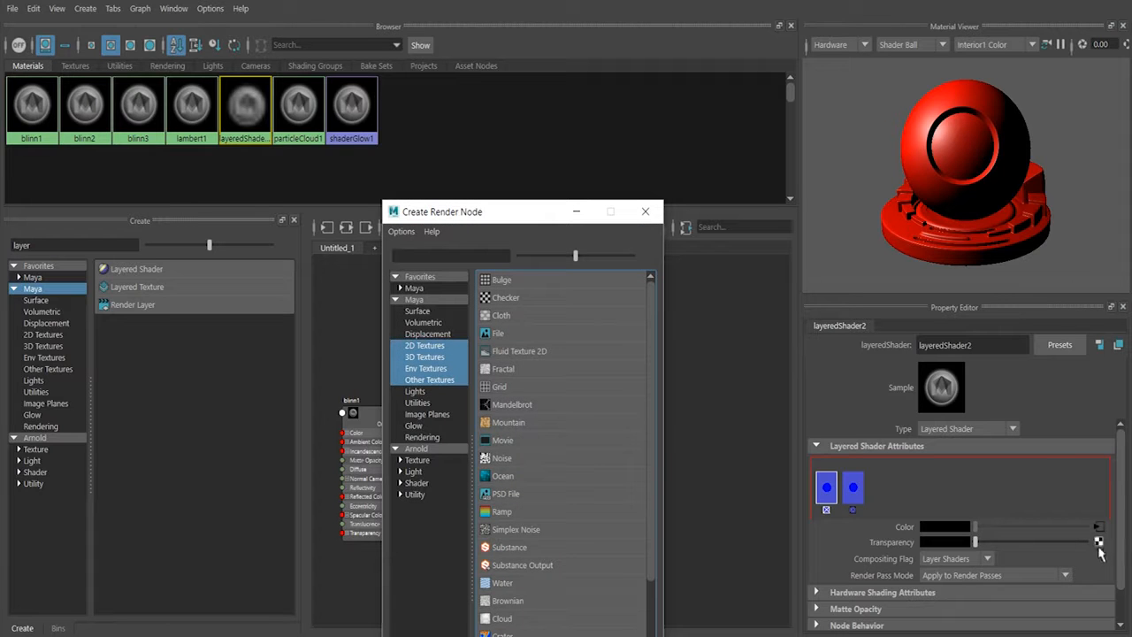
{"action": "left_click", "coordinate": [514, 332]}
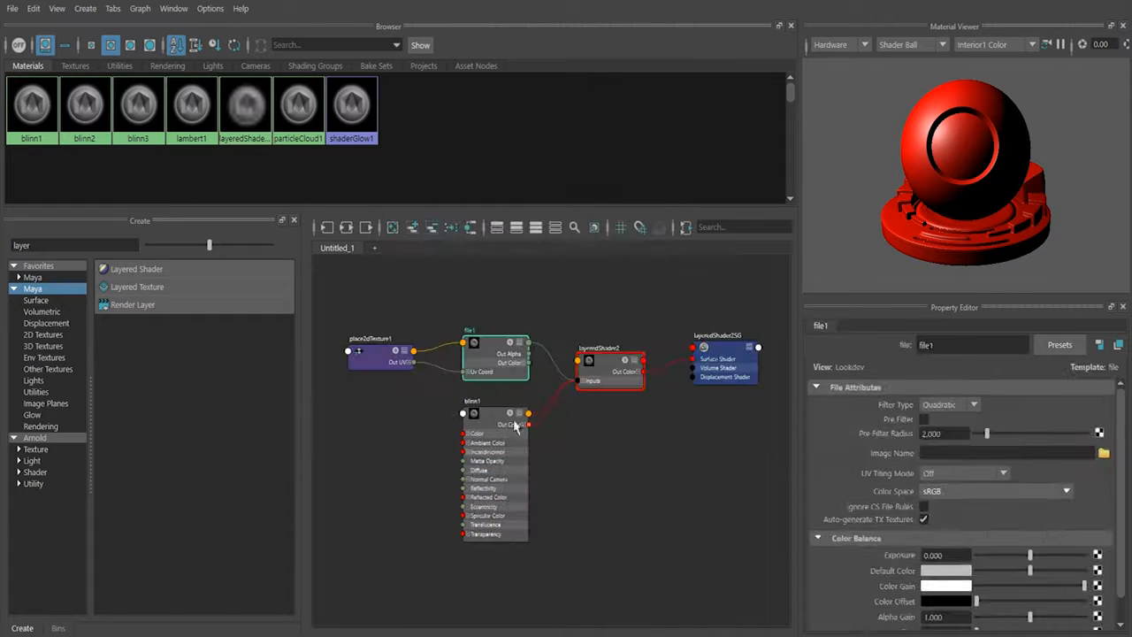
{"action": "left_click", "coordinate": [1104, 453]}
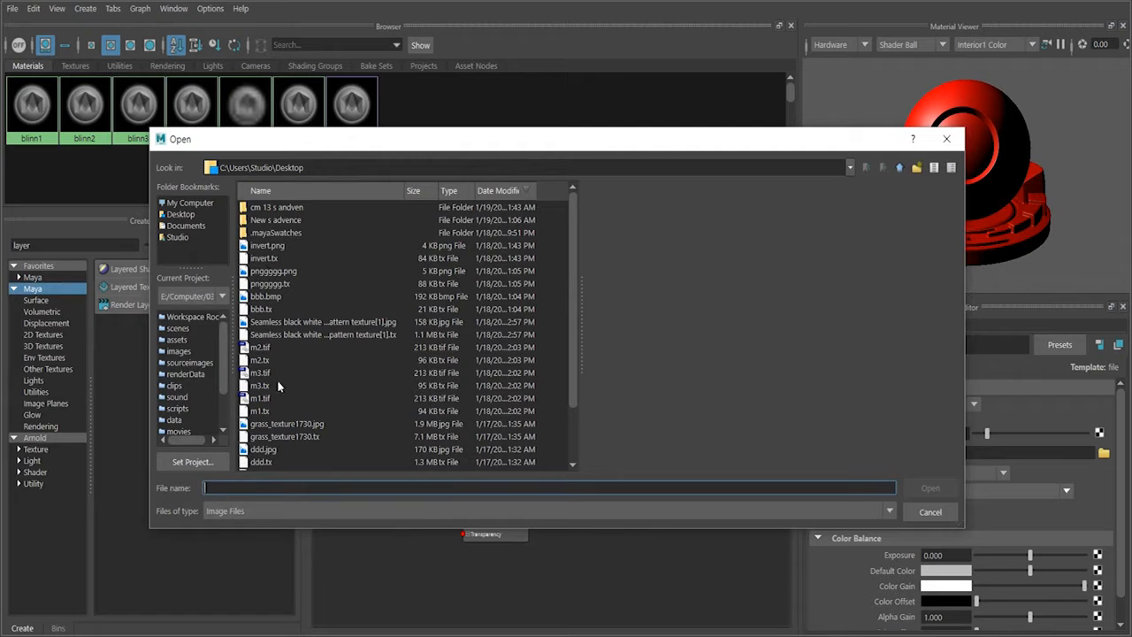
{"action": "left_click", "coordinate": [267, 400]}
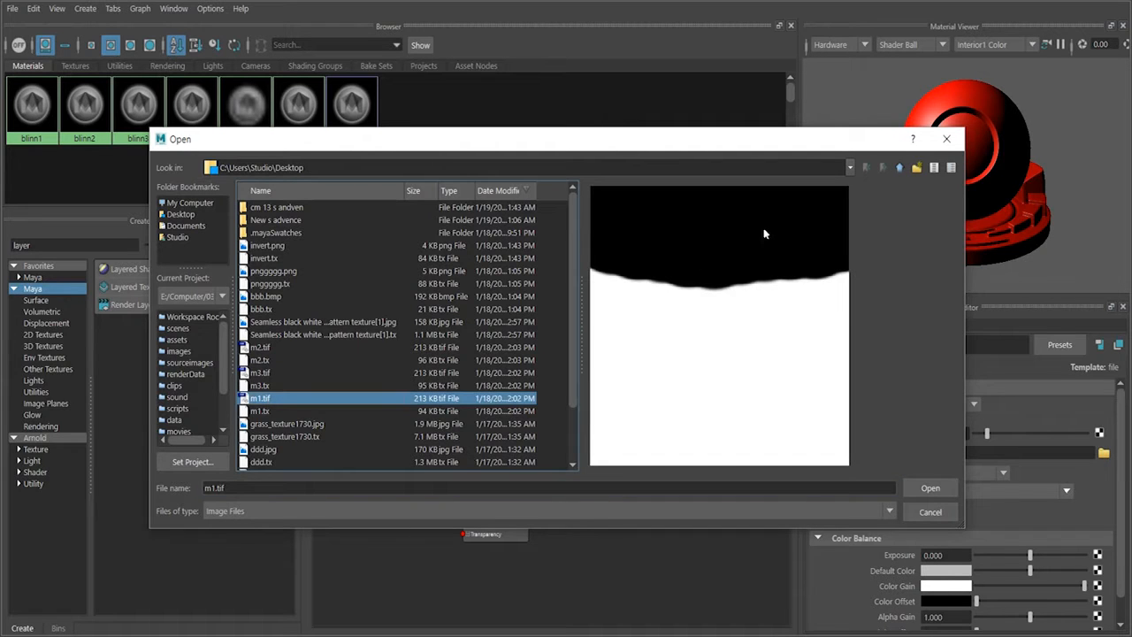
{"action": "left_click", "coordinate": [941, 489]}
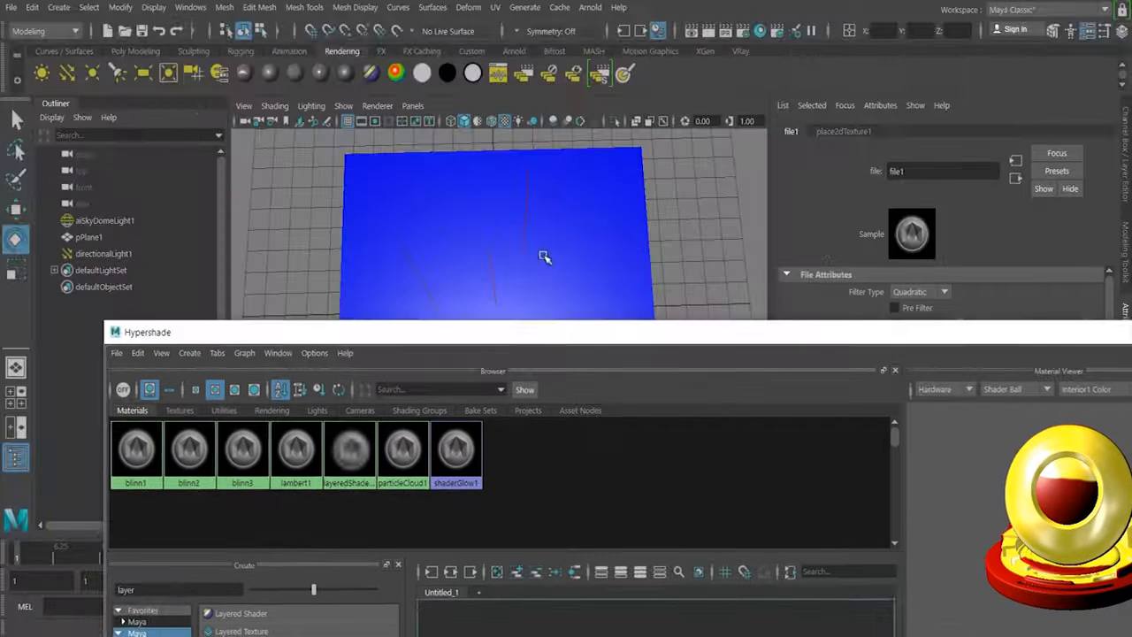
Assign the layered shader to the plane pPlane1 and minimize the Hypershade
{"action": "left_click", "coordinate": [594, 232]}
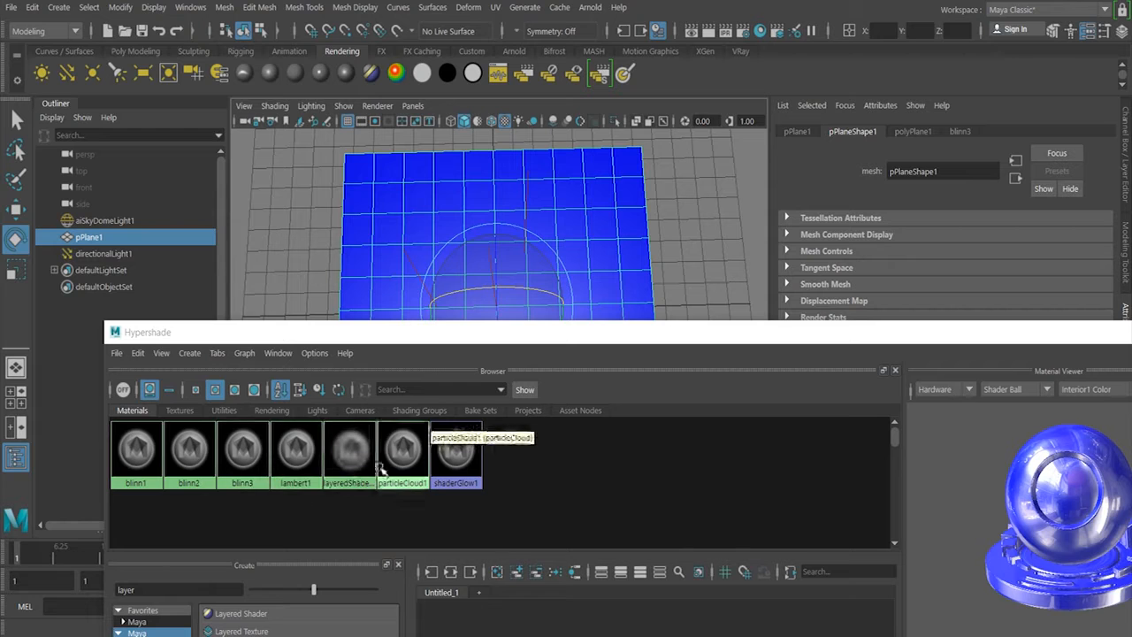
{"action": "right_click_drag", "start_coordinate": [348, 423], "coordinate": [370, 345]}
{"action": "left_click_drag", "start_coordinate": [1050, 349], "coordinate": [997, 113]}
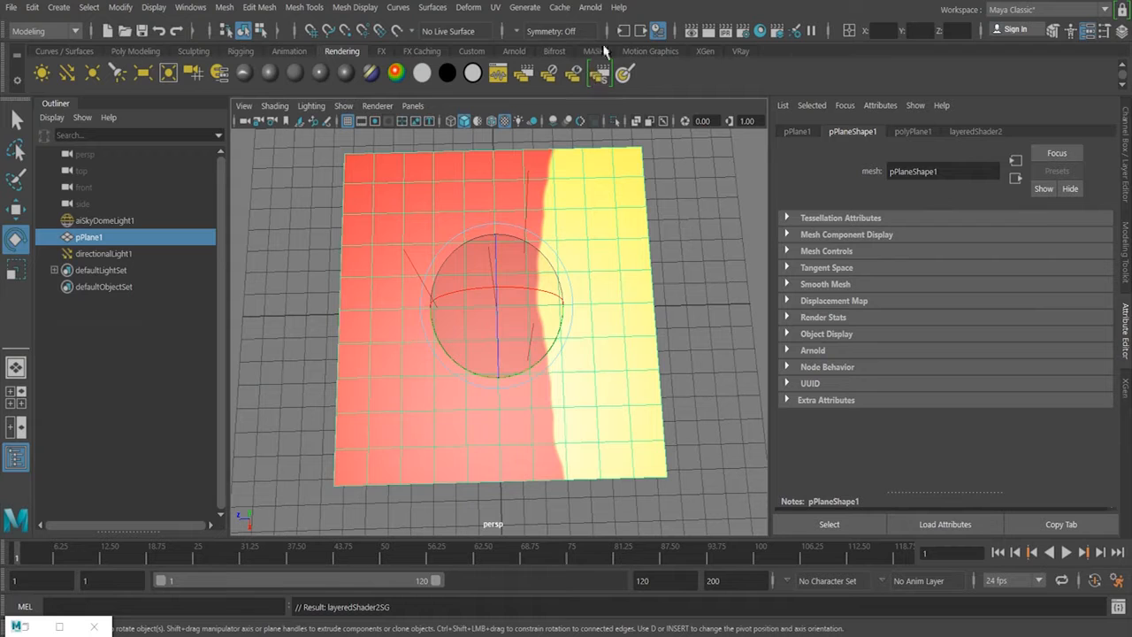
{"action": "left_click", "coordinate": [589, 8]}
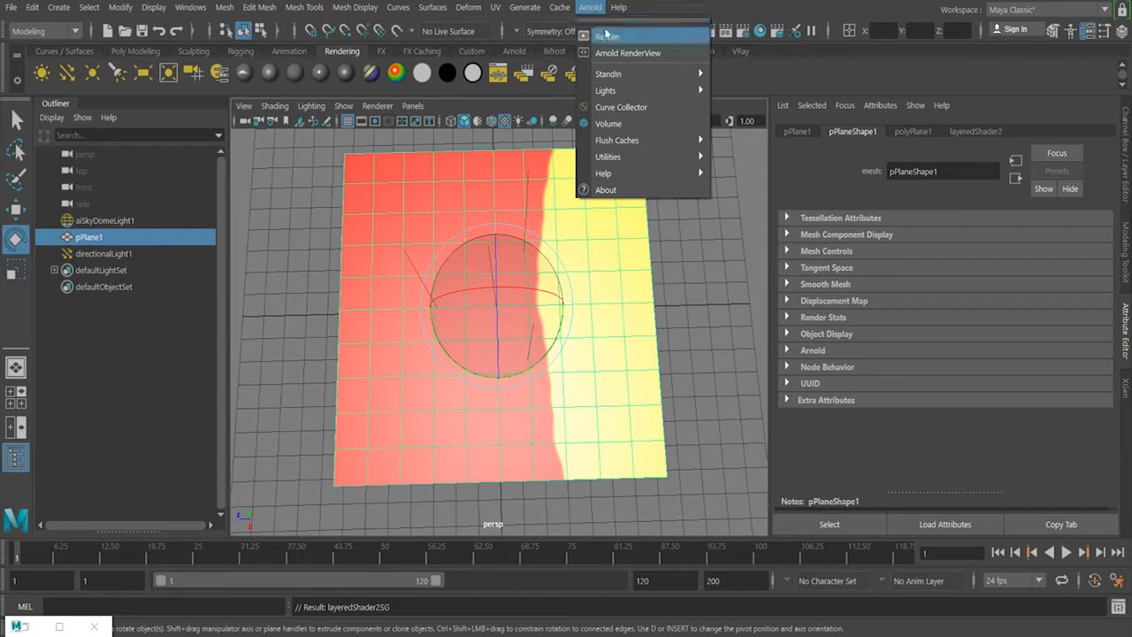
{"action": "left_click", "coordinate": [615, 37]}
{"action": "left_click", "coordinate": [867, 114]}
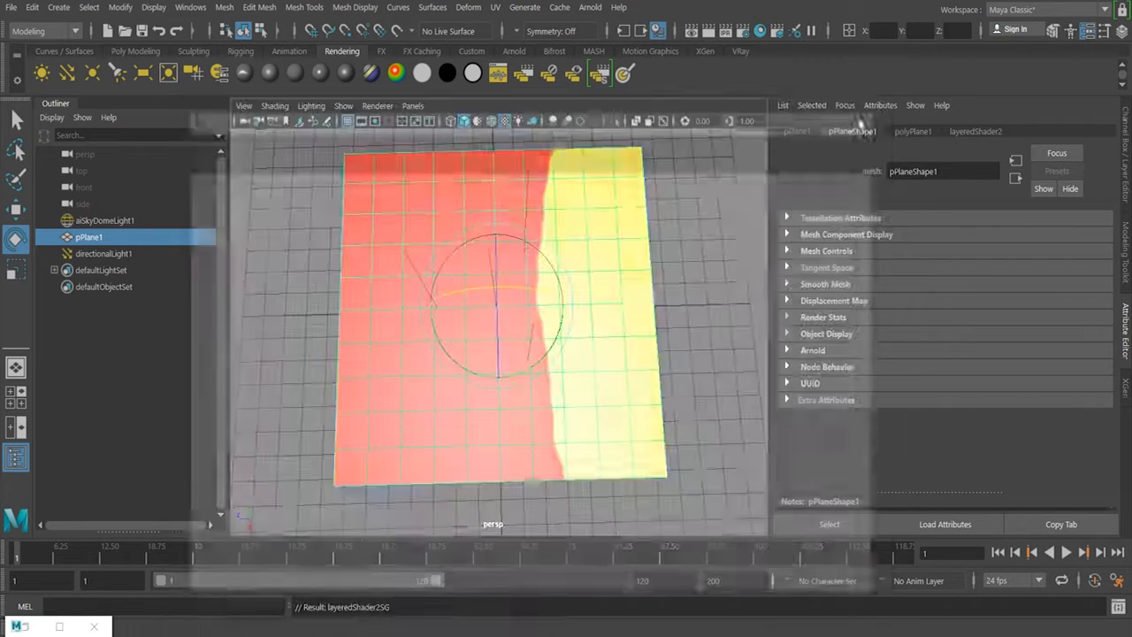
Render the plane from the perspective camera with Maya Software in the Render View, check the result and close the window
{"action": "left_click", "coordinate": [709, 31]}
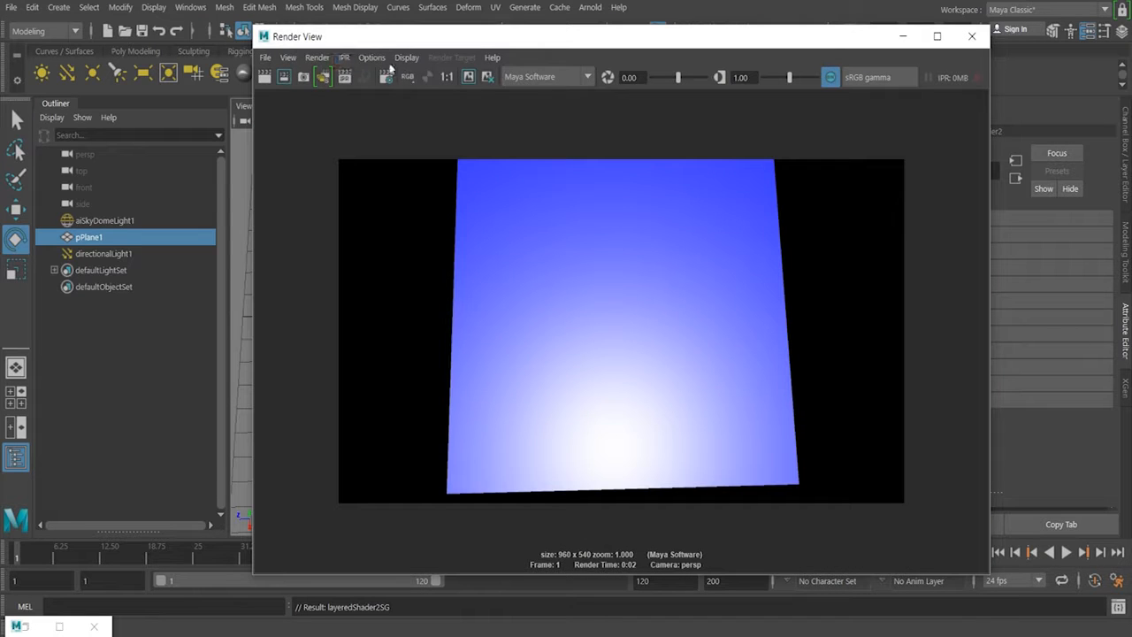
{"action": "left_click", "coordinate": [264, 77]}
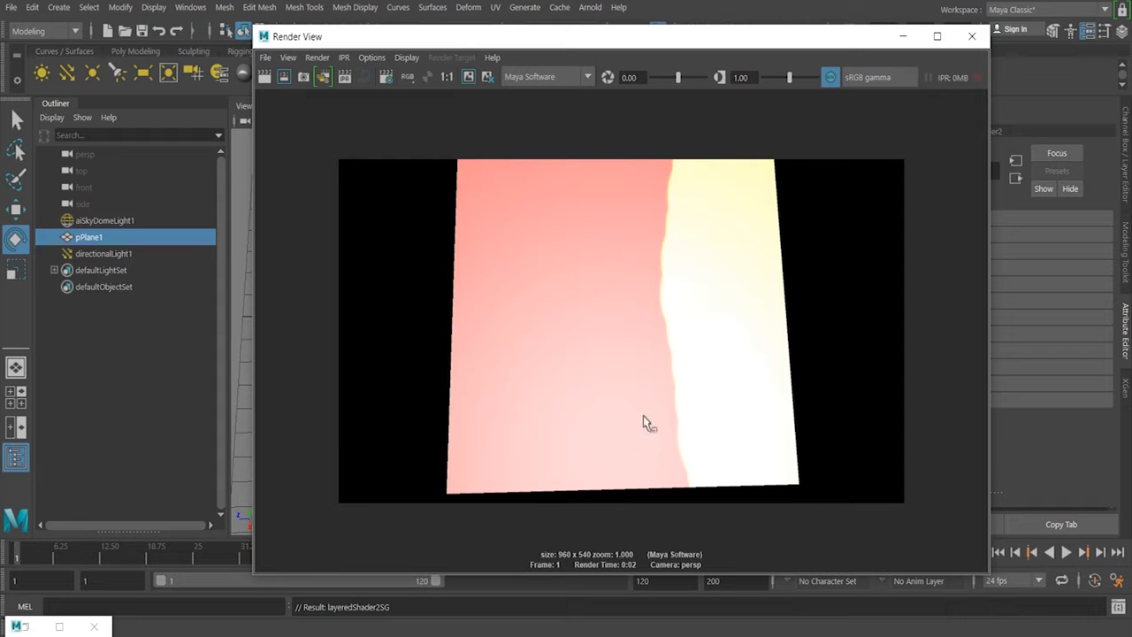
{"action": "left_click", "coordinate": [970, 38]}
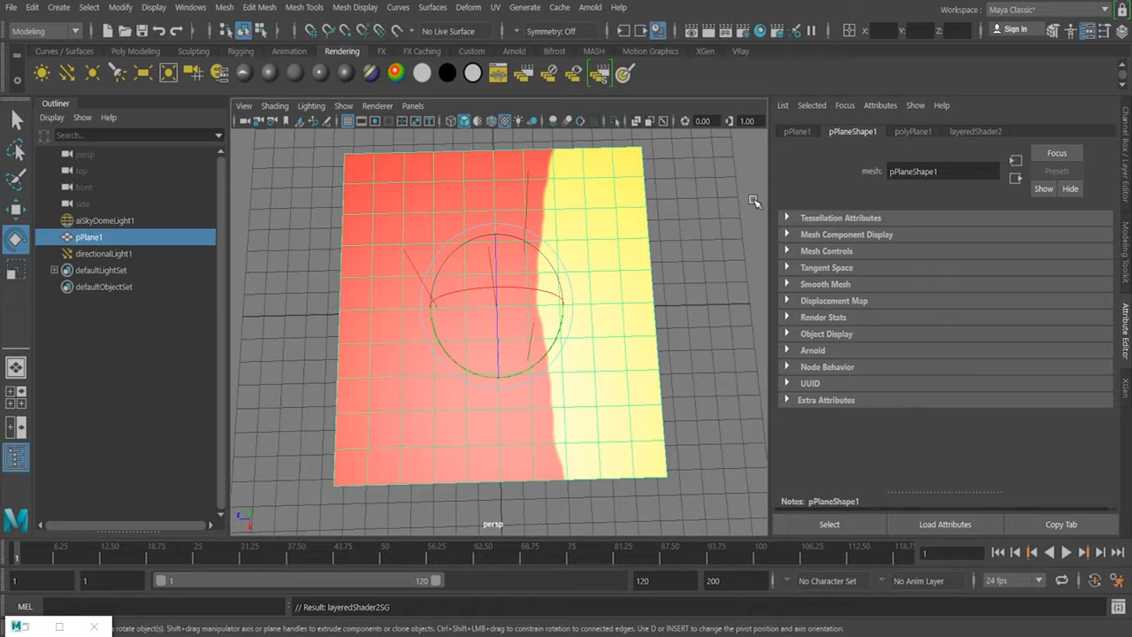
Restore the Hypershade window and frame the layered shader's node network in the work area
{"action": "left_click", "coordinate": [533, 298]}
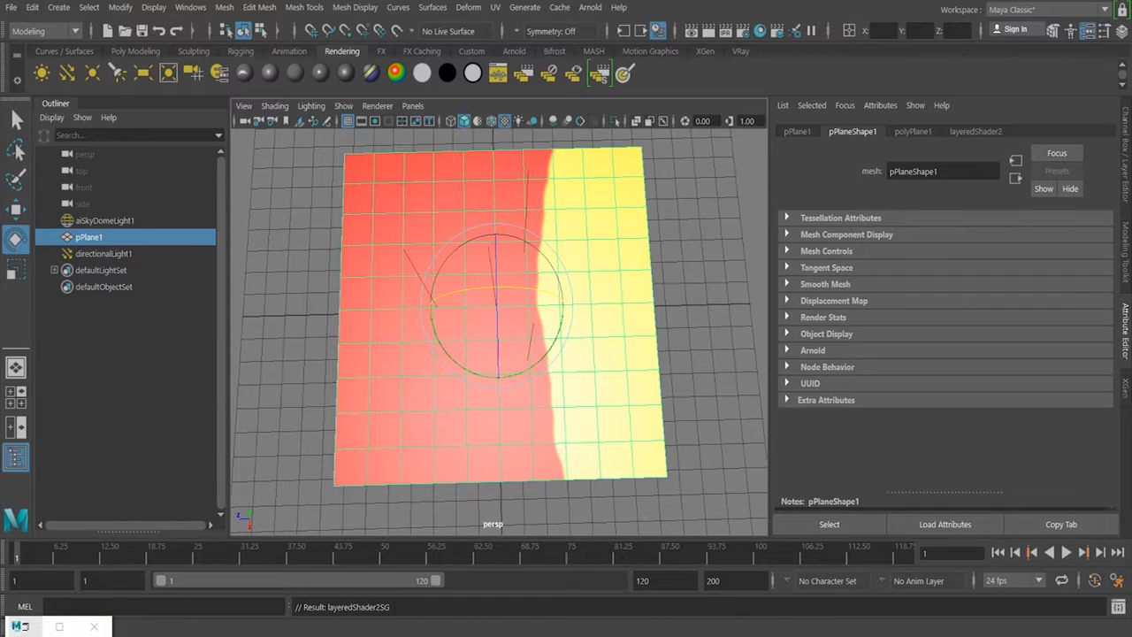
{"action": "left_click", "coordinate": [59, 626]}
{"action": "left_click", "coordinate": [666, 422]}
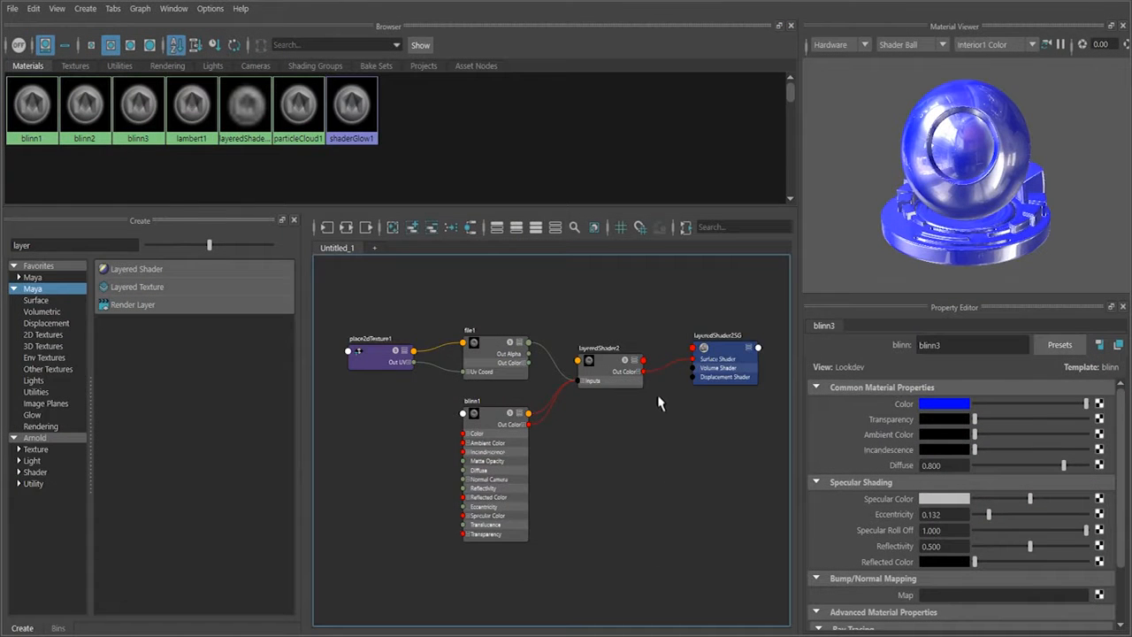
{"action": "key", "text": "a"}
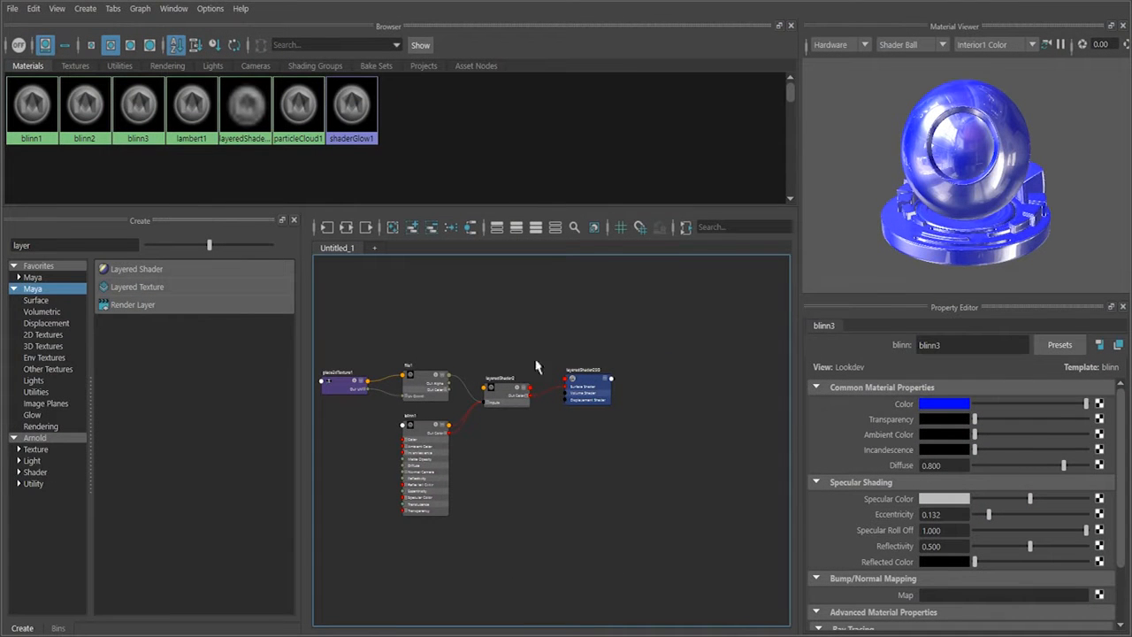
{"action": "scroll", "coordinate": [505, 445], "scroll_direction": "up", "scroll_amount": 3}
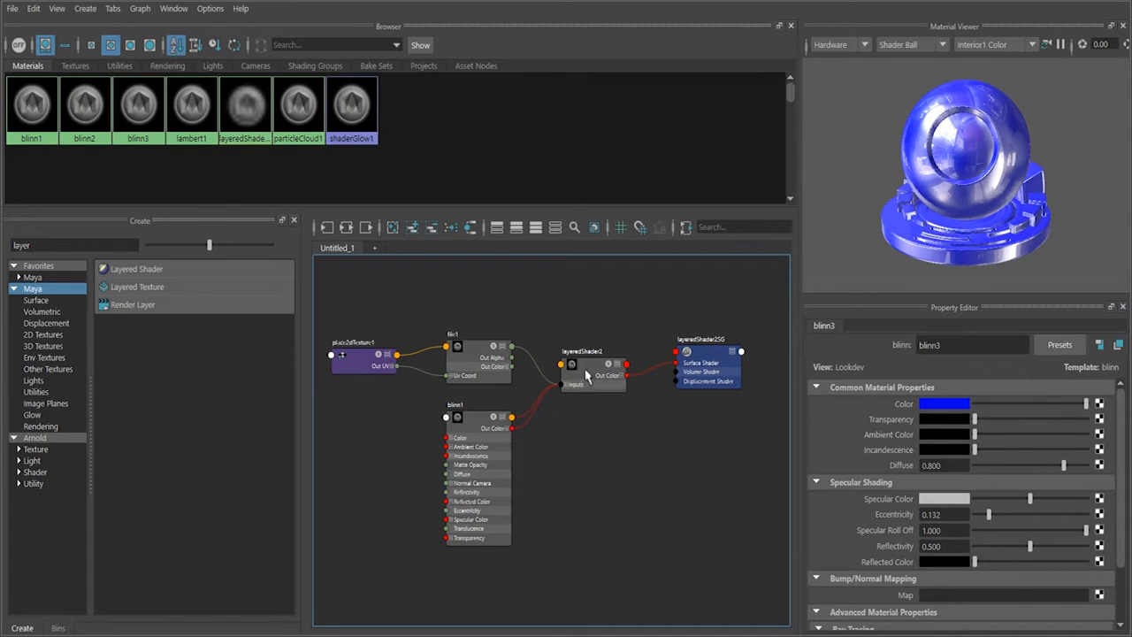
Clear the node graph in the work area and create a new Layered Shader
{"action": "left_click", "coordinate": [585, 378]}
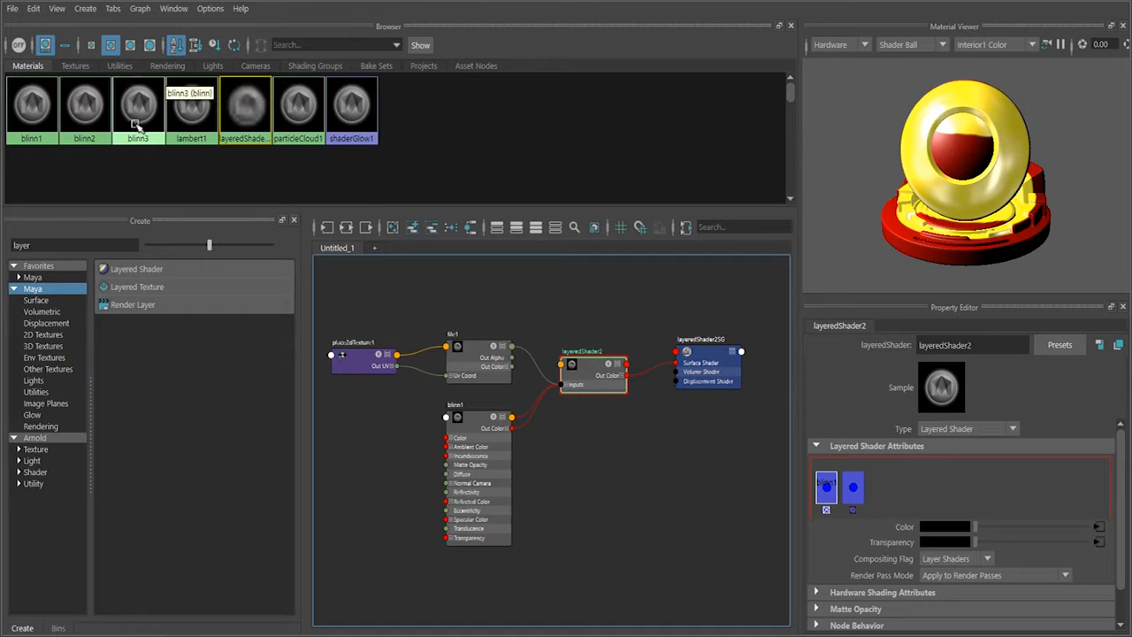
{"action": "left_click", "coordinate": [393, 228]}
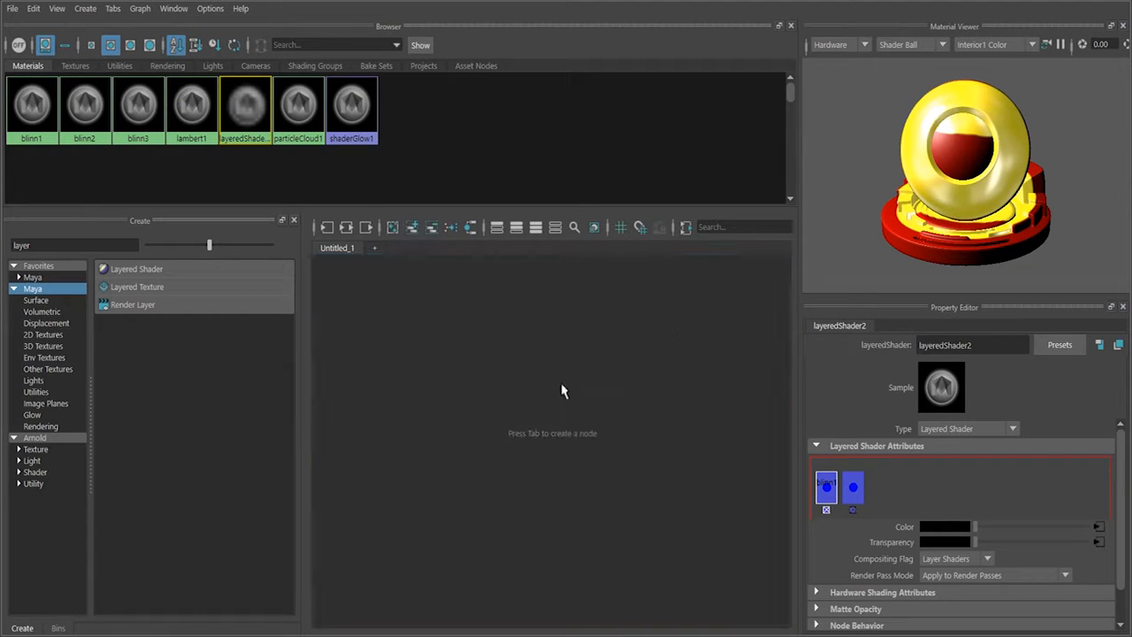
{"action": "left_click", "coordinate": [510, 407]}
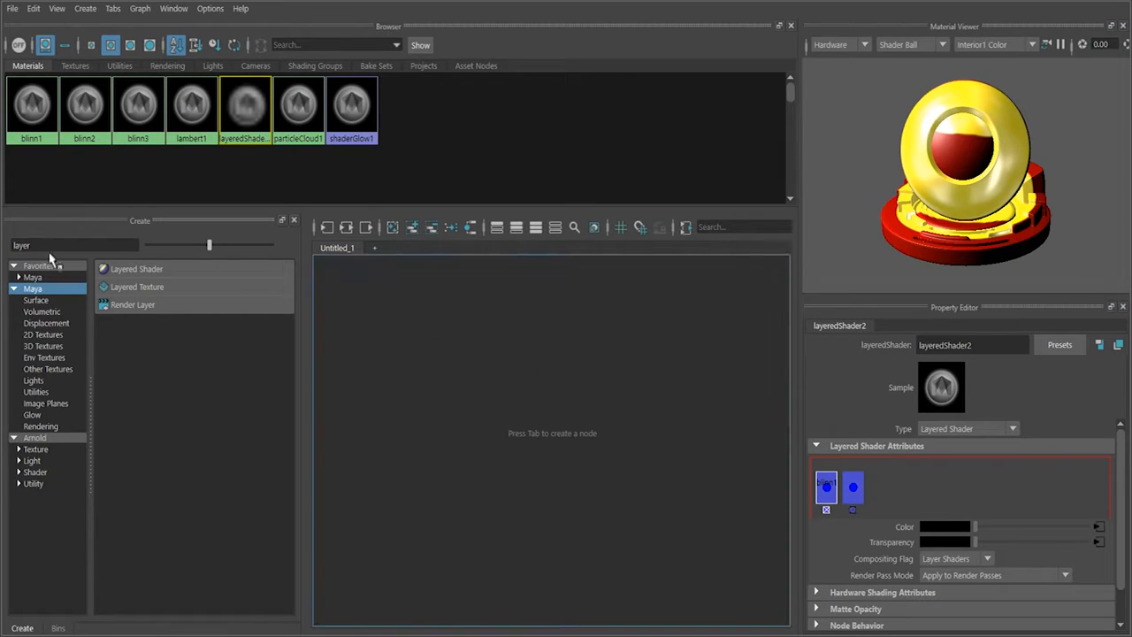
{"action": "left_click", "coordinate": [146, 275]}
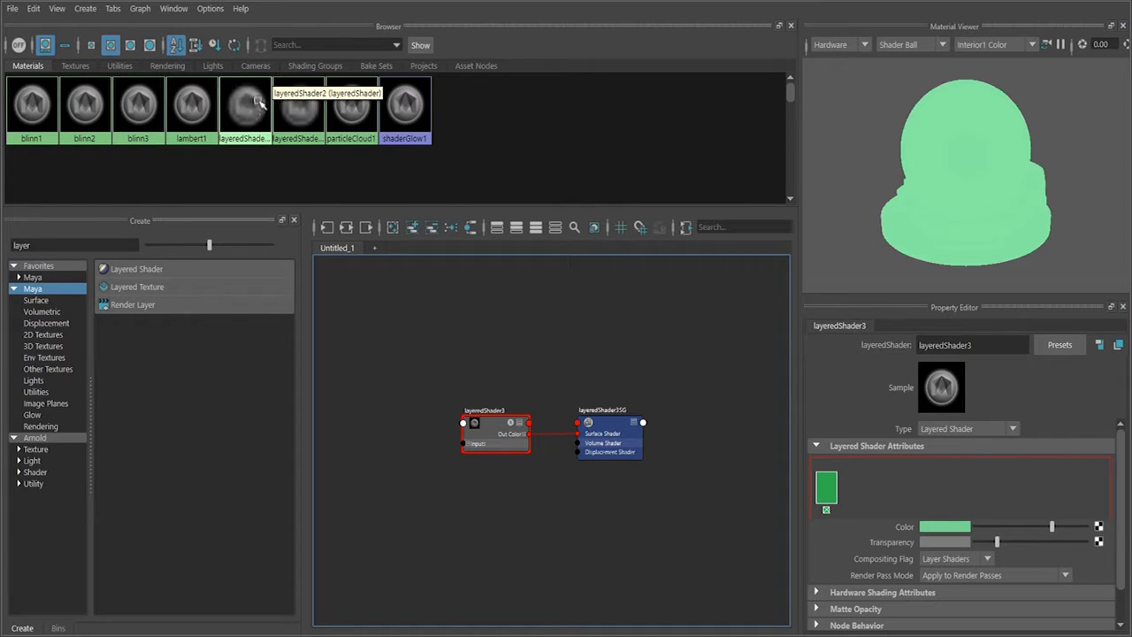
Add layeredShader2 and blinn3 as layers of the new layered shader and remove its default green layer
{"action": "middle_click_drag", "start_coordinate": [247, 103], "coordinate": [890, 492]}
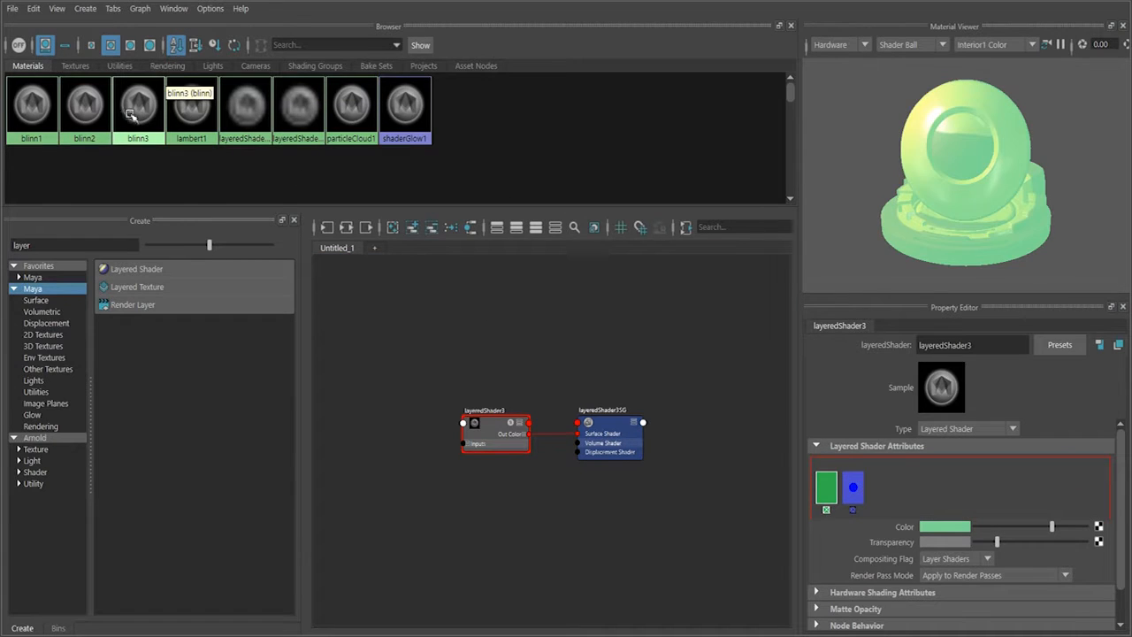
{"action": "middle_click_drag", "start_coordinate": [131, 115], "coordinate": [903, 498]}
{"action": "left_click", "coordinate": [826, 511]}
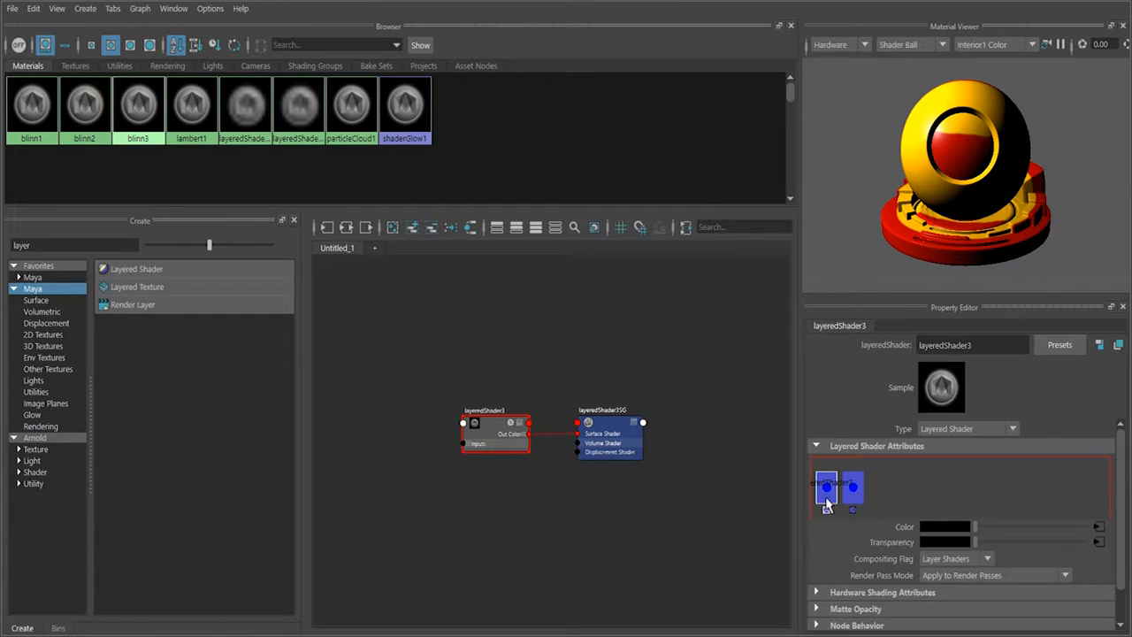
Break the layeredShader2 layer's transparency connection and map it with a File texture that uses m3.tif from the Desktop
{"action": "right_click", "coordinate": [900, 542]}
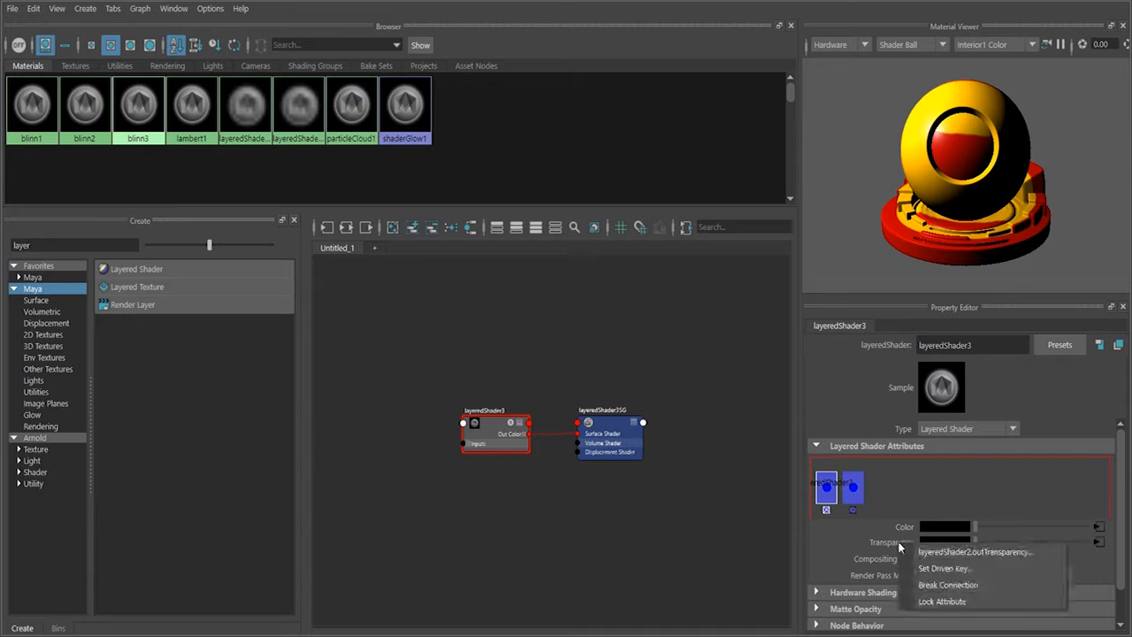
{"action": "left_click", "coordinate": [954, 590]}
{"action": "left_click", "coordinate": [1098, 541]}
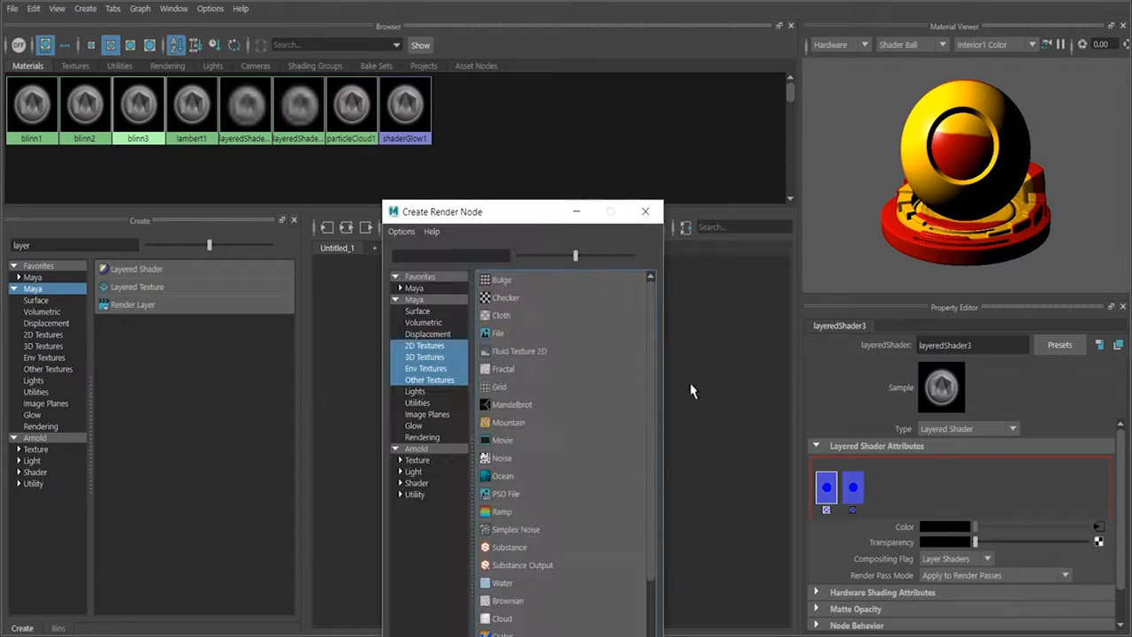
{"action": "left_click", "coordinate": [509, 332]}
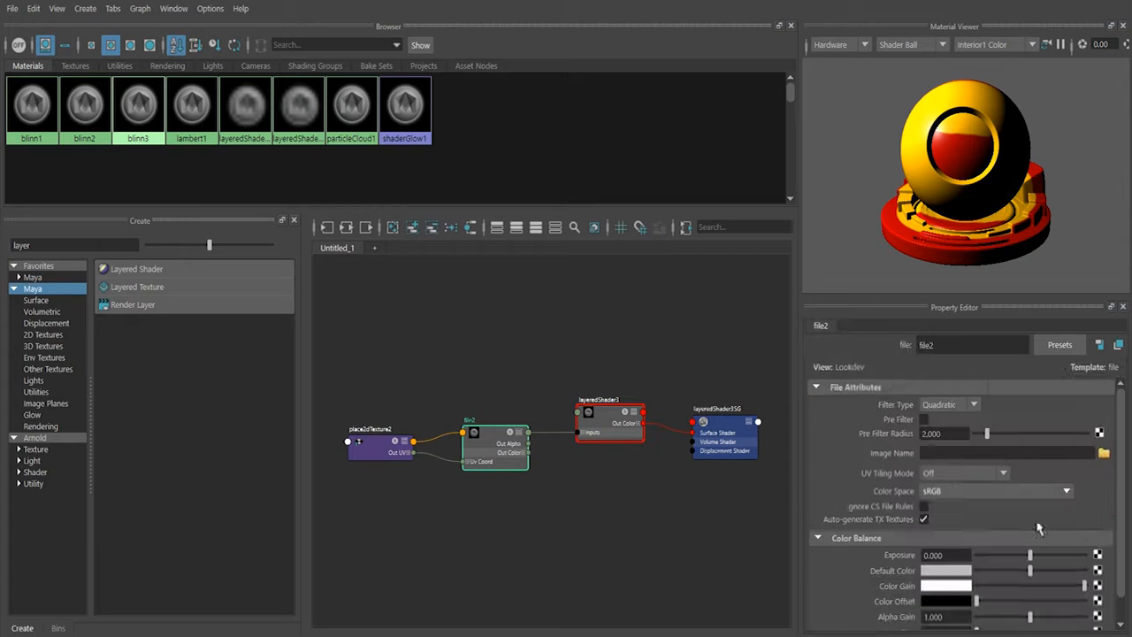
{"action": "left_click", "coordinate": [1103, 452]}
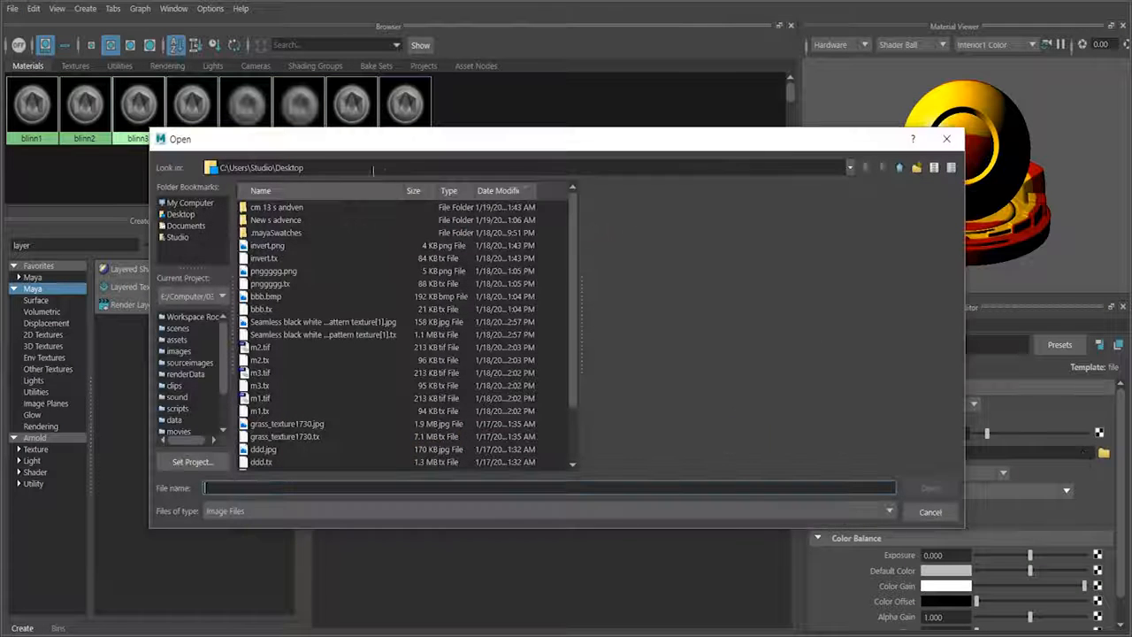
{"action": "left_click", "coordinate": [260, 375]}
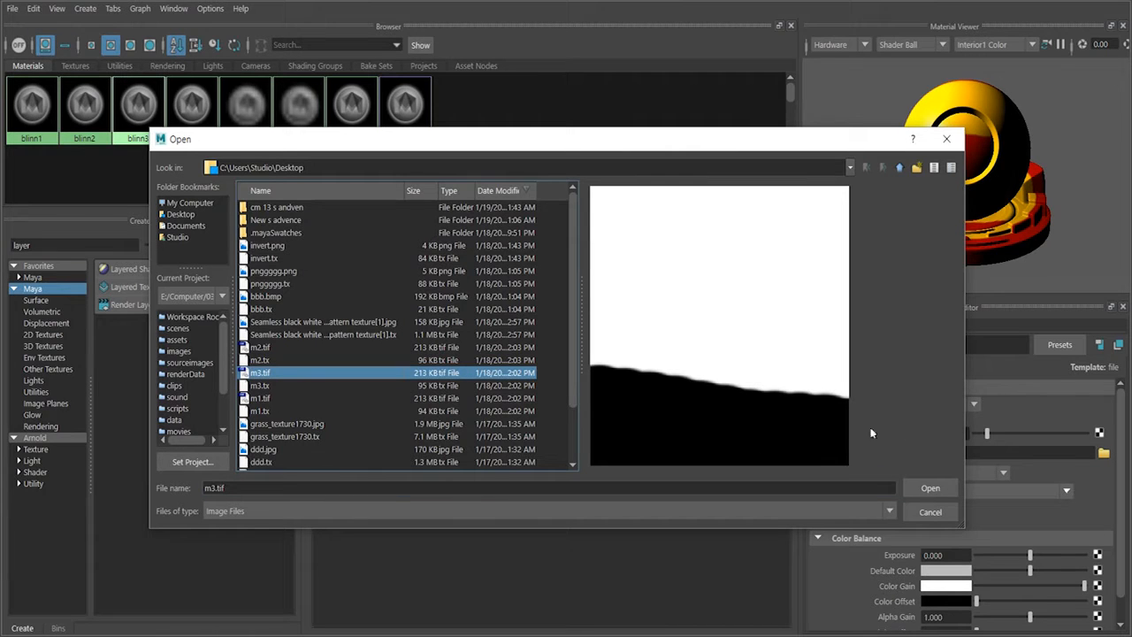
{"action": "left_click", "coordinate": [930, 488]}
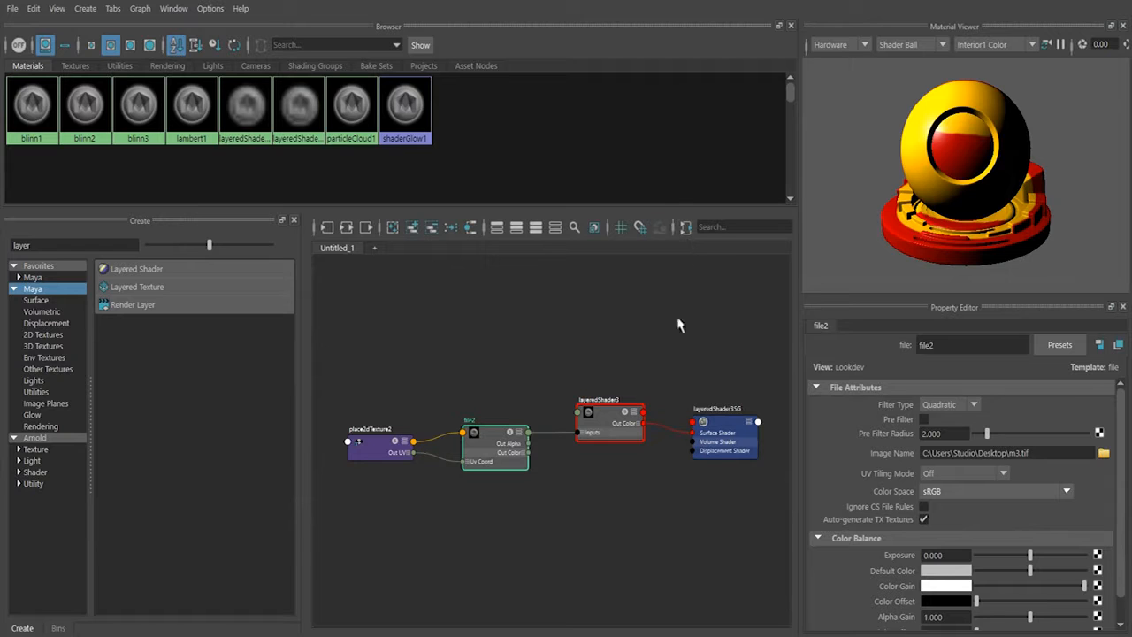
Set the Compositing Flag of layeredShader3 to Layer Texture
{"action": "left_click", "coordinate": [640, 404]}
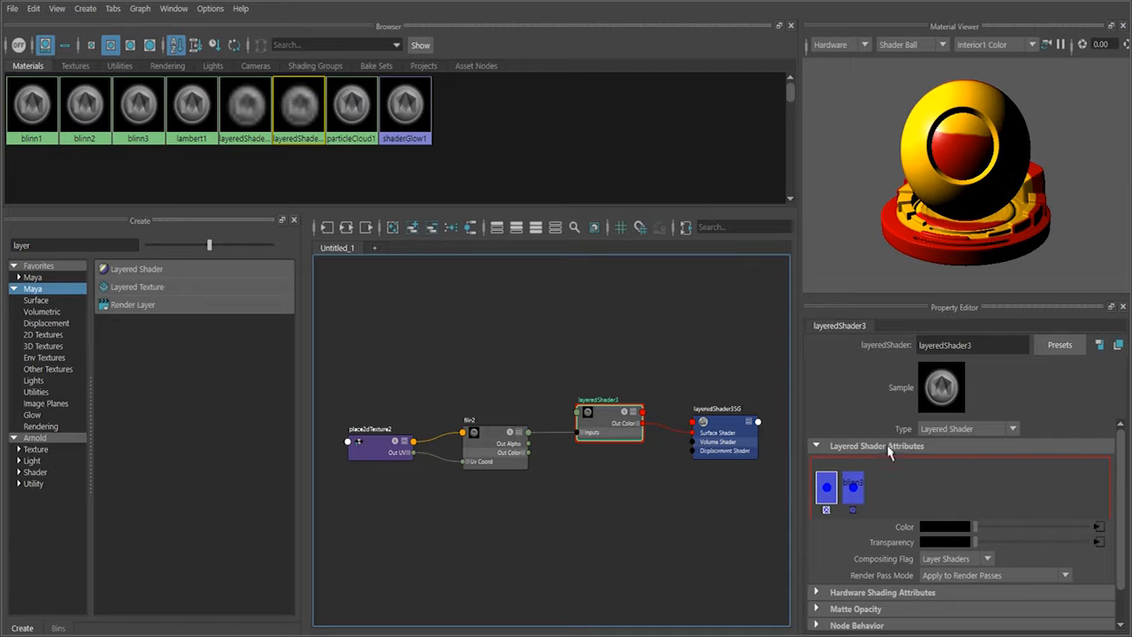
{"action": "left_click", "coordinate": [967, 560]}
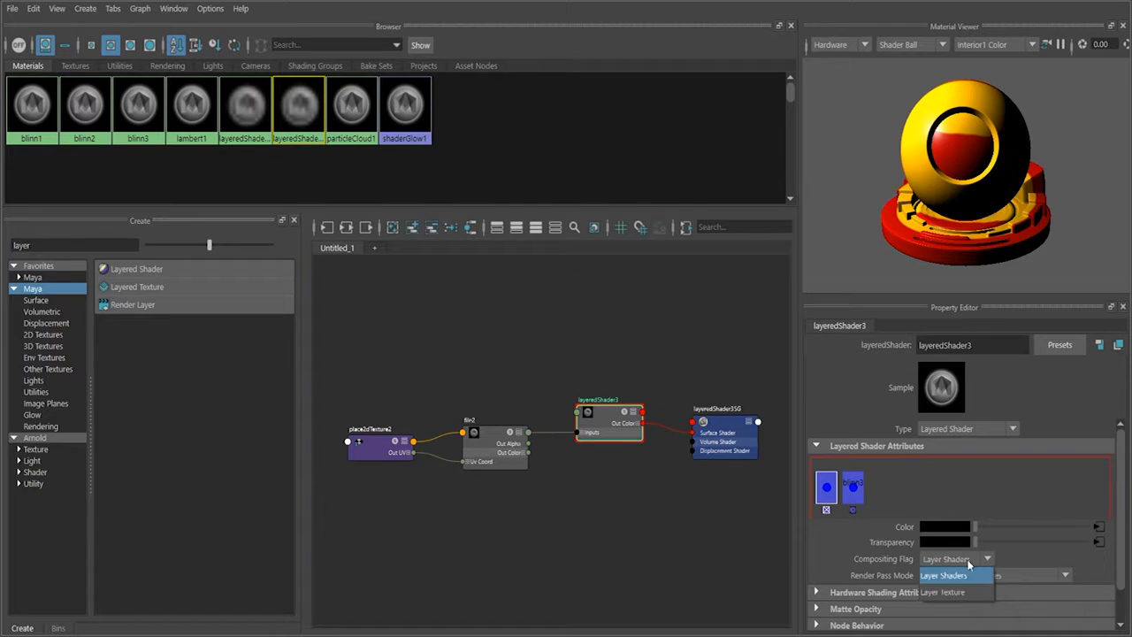
{"action": "left_click", "coordinate": [972, 595]}
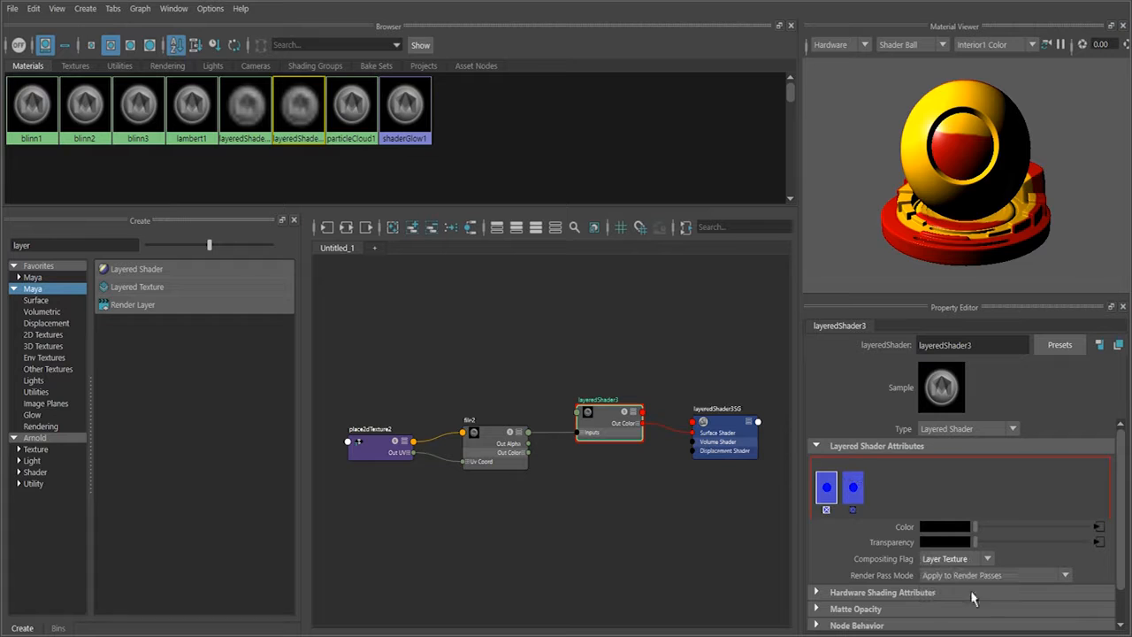
Move the Hypershade aside, assign layeredShader3 to the plane and minimize the Hypershade
{"action": "left_click_drag", "start_coordinate": [628, 2], "coordinate": [761, 354]}
{"action": "left_click", "coordinate": [599, 193]}
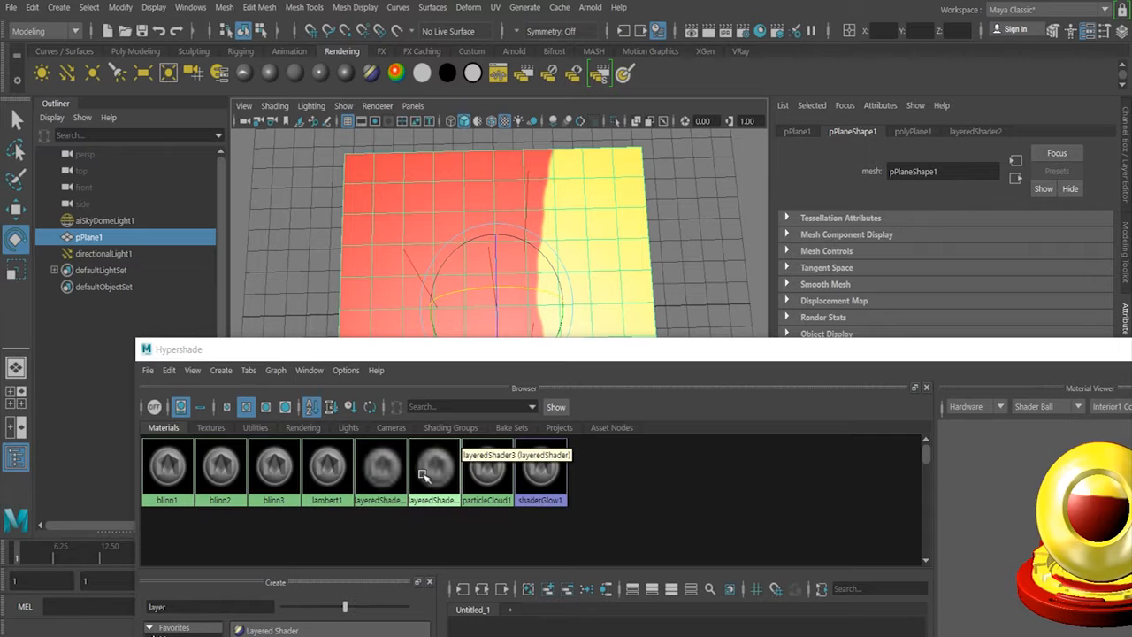
{"action": "right_click_drag", "start_coordinate": [433, 472], "coordinate": [393, 297]}
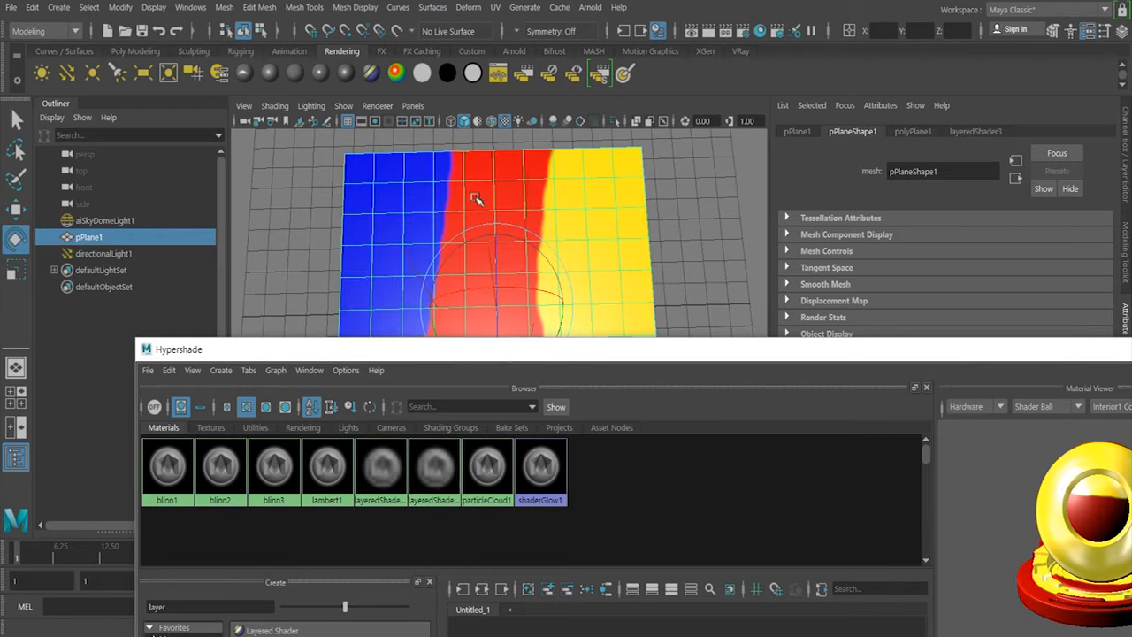
{"action": "double_click", "coordinate": [1060, 350]}
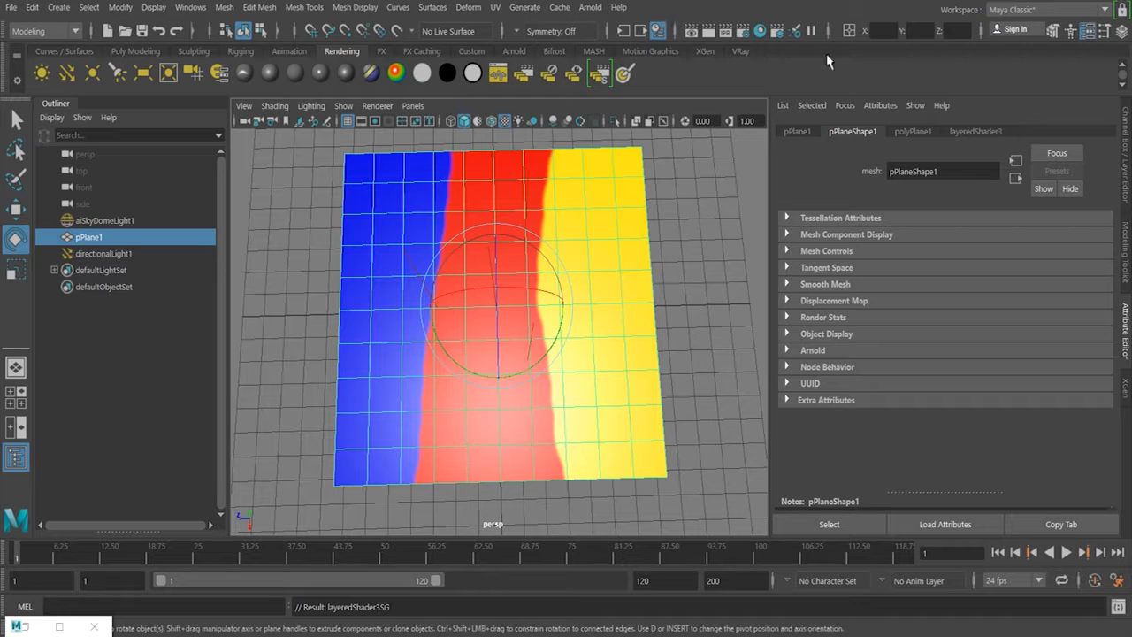
Render the plane with Maya Software and again with Arnold Renderer to compare, and close the Render View
{"action": "left_click", "coordinate": [708, 34]}
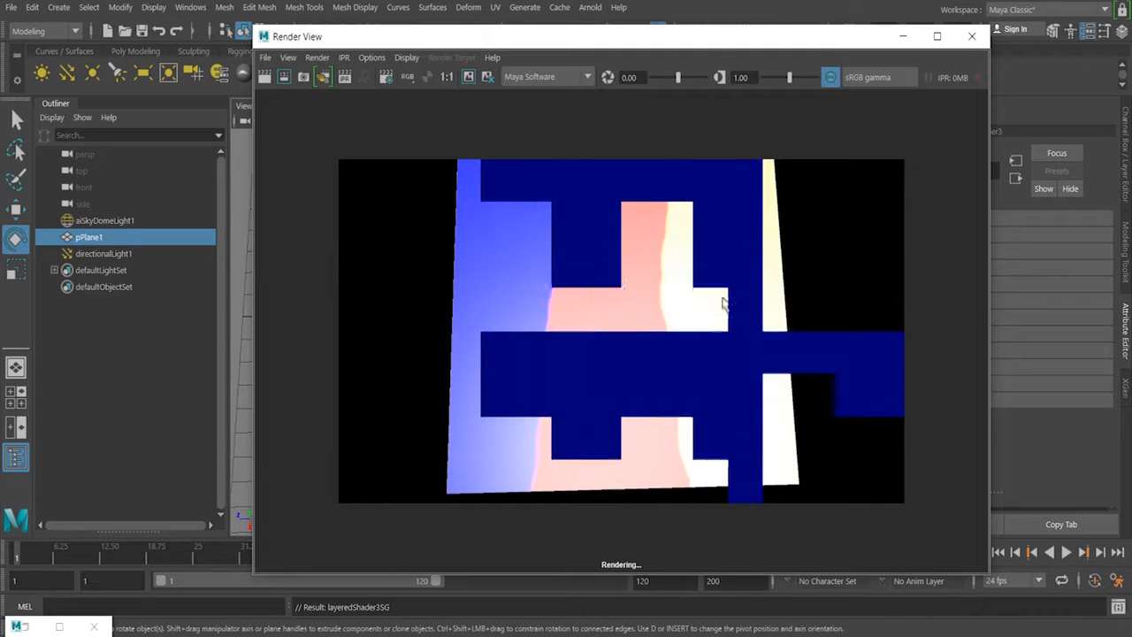
{"action": "left_click", "coordinate": [550, 79]}
{"action": "left_click", "coordinate": [557, 146]}
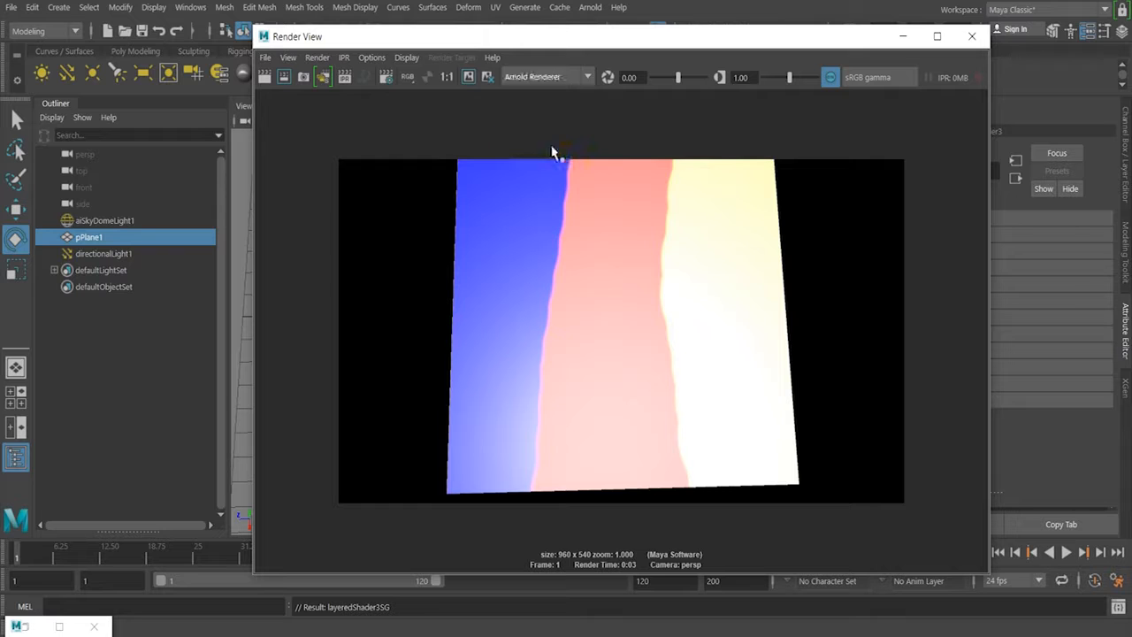
{"action": "left_click", "coordinate": [263, 77]}
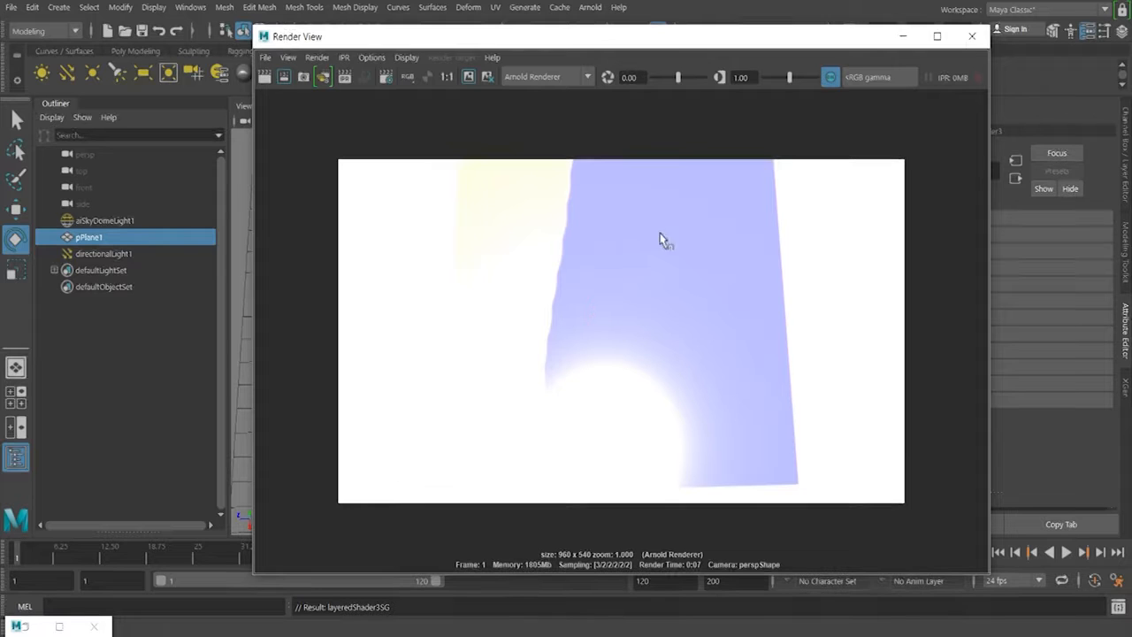
{"action": "left_click", "coordinate": [972, 36]}
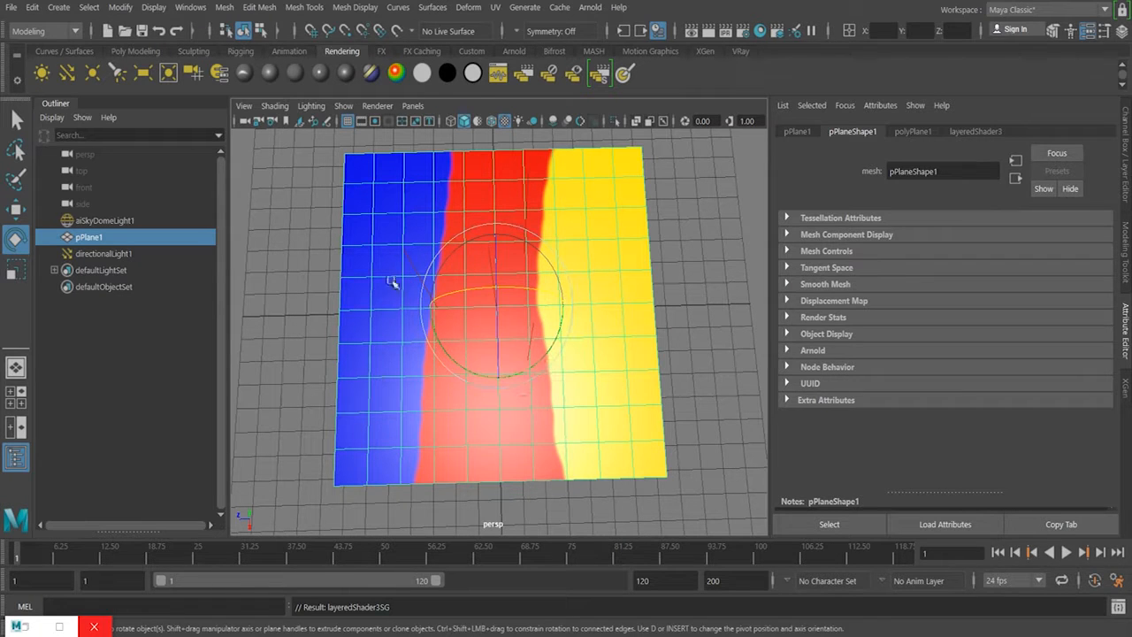
Remove the highlight of the blue blinn3 material by setting its Eccentricity and Specular Roll Off to 0
{"action": "left_click", "coordinate": [59, 627]}
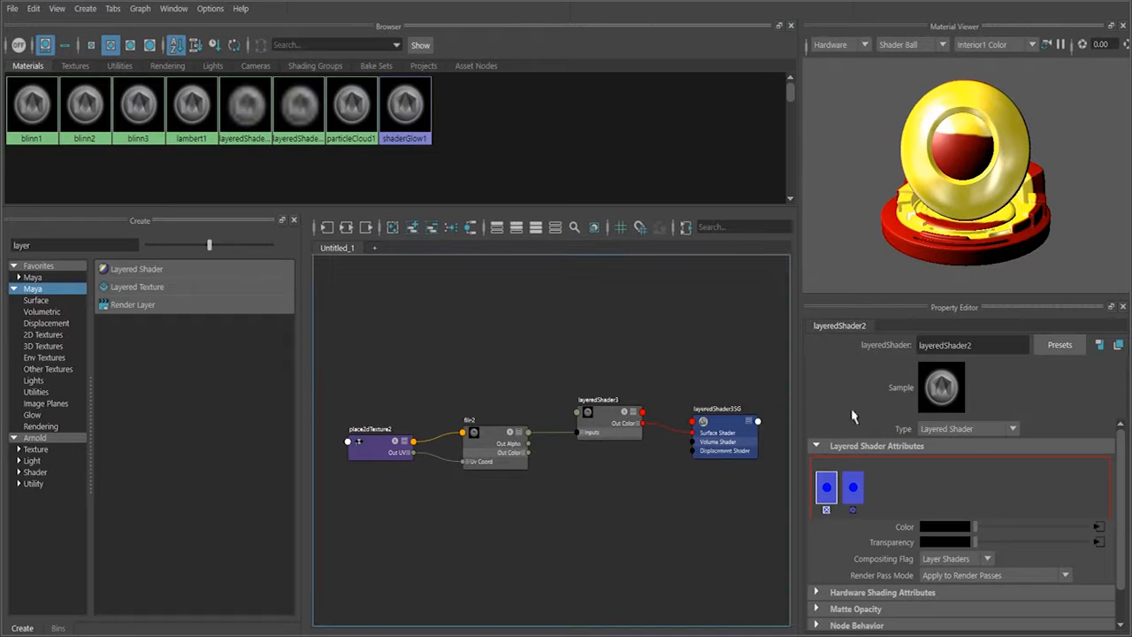
{"action": "left_click", "coordinate": [618, 420]}
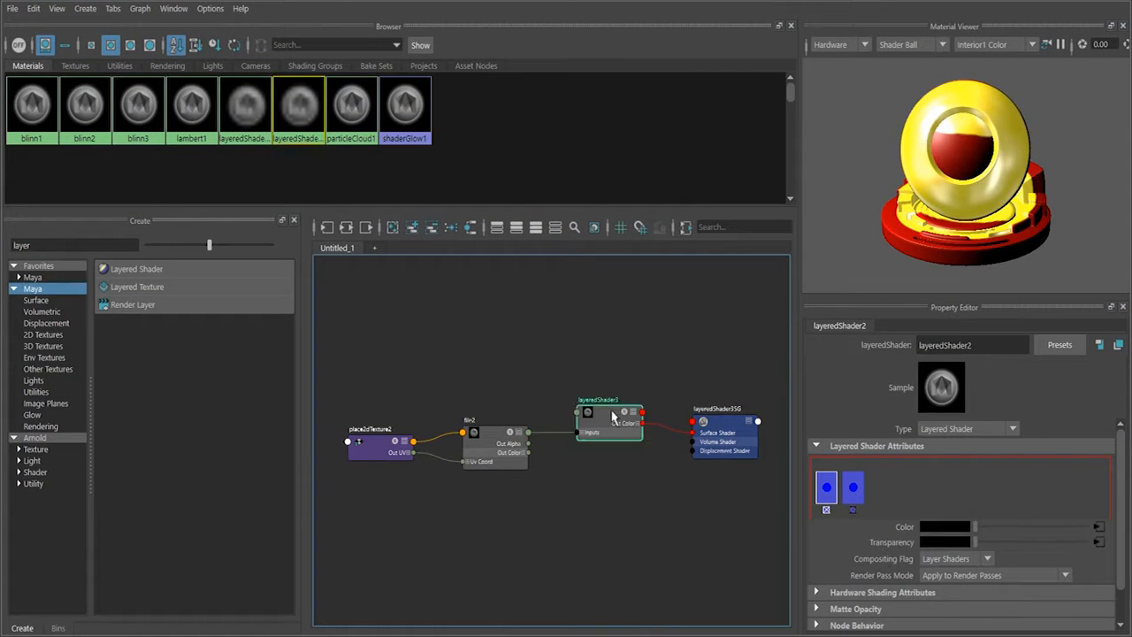
{"action": "left_click", "coordinate": [574, 483]}
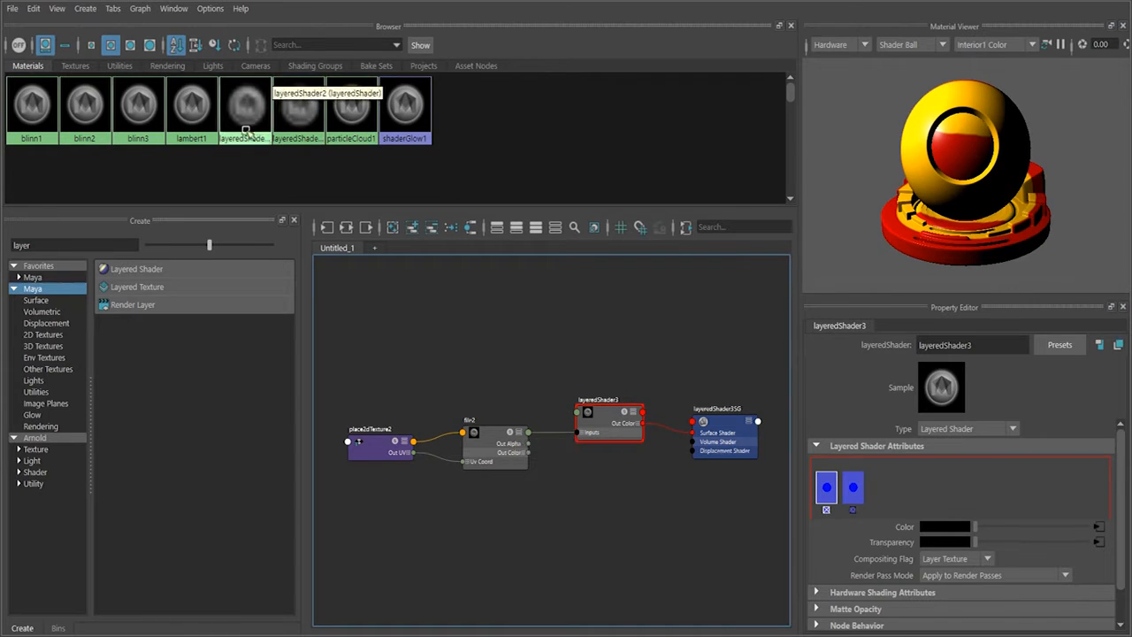
{"action": "left_click", "coordinate": [132, 113]}
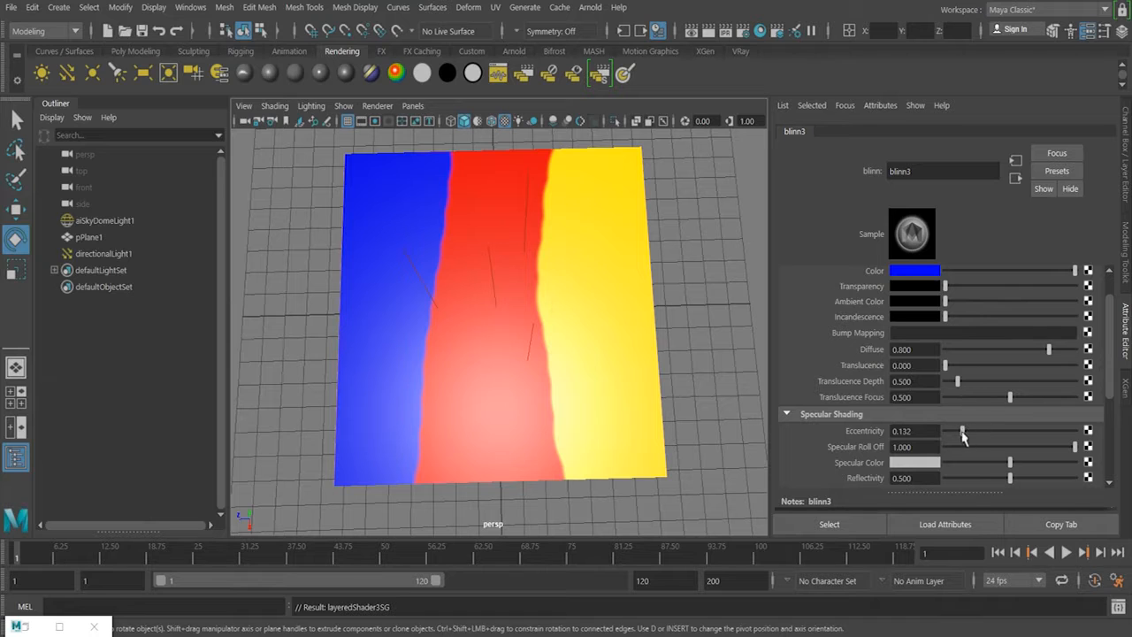
{"action": "left_click_drag", "start_coordinate": [962, 433], "coordinate": [937, 433]}
{"action": "left_click_drag", "start_coordinate": [1072, 450], "coordinate": [909, 449]}
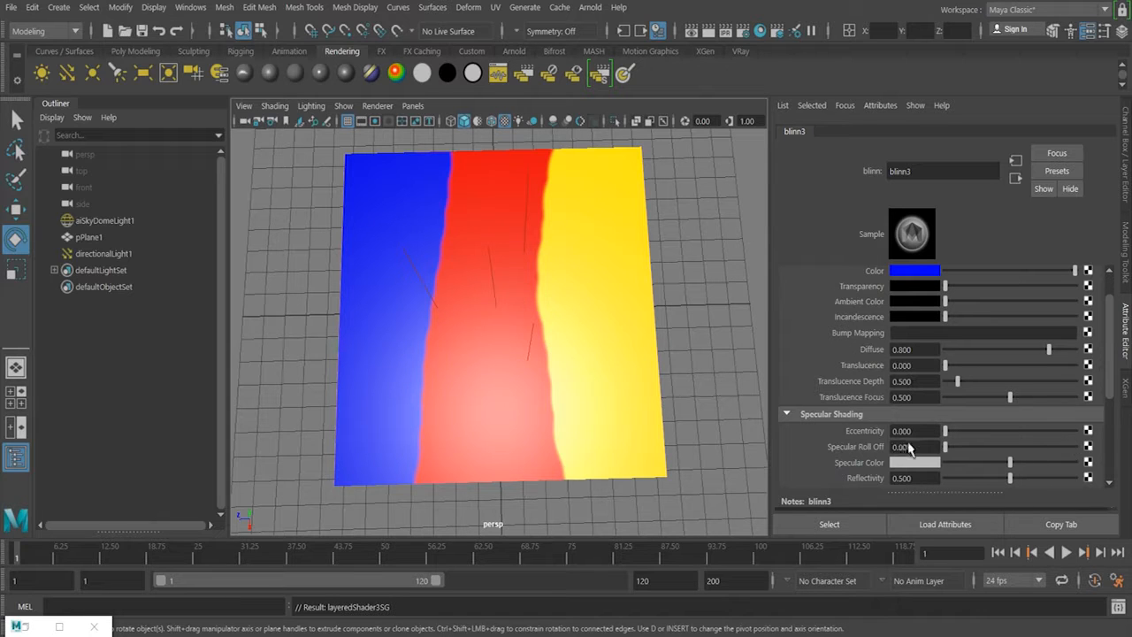
Start a render of the plane, switch the renderer back to Maya Software and render again
{"action": "left_click", "coordinate": [711, 32]}
{"action": "left_click", "coordinate": [560, 78]}
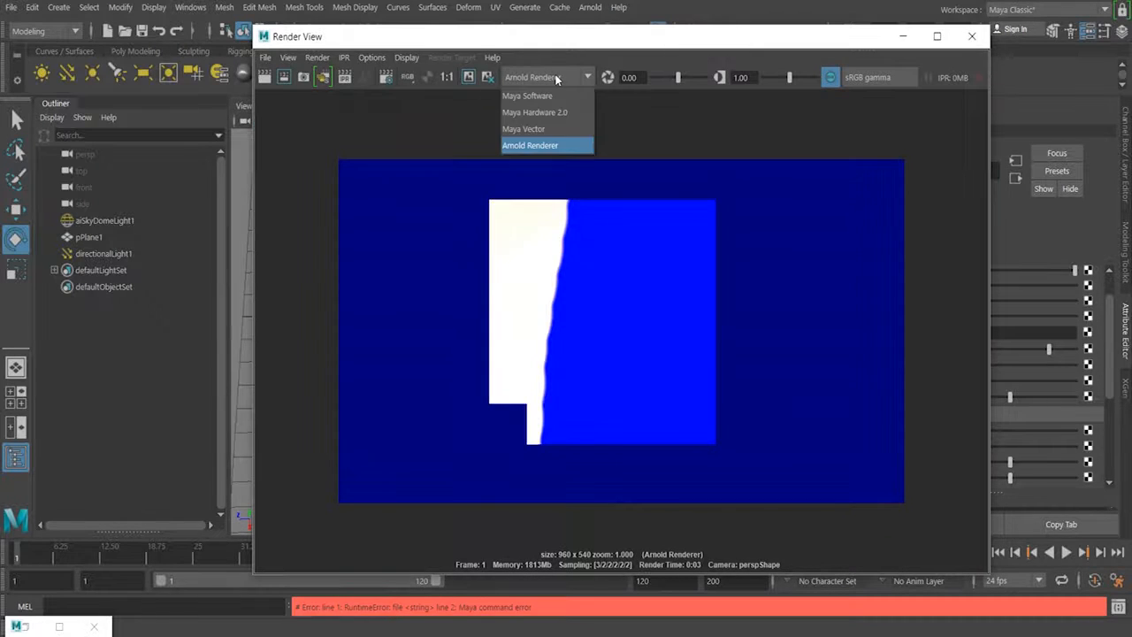
{"action": "left_click", "coordinate": [559, 78]}
{"action": "left_click", "coordinate": [559, 77]}
{"action": "left_click", "coordinate": [528, 96]}
{"action": "left_click", "coordinate": [265, 77]}
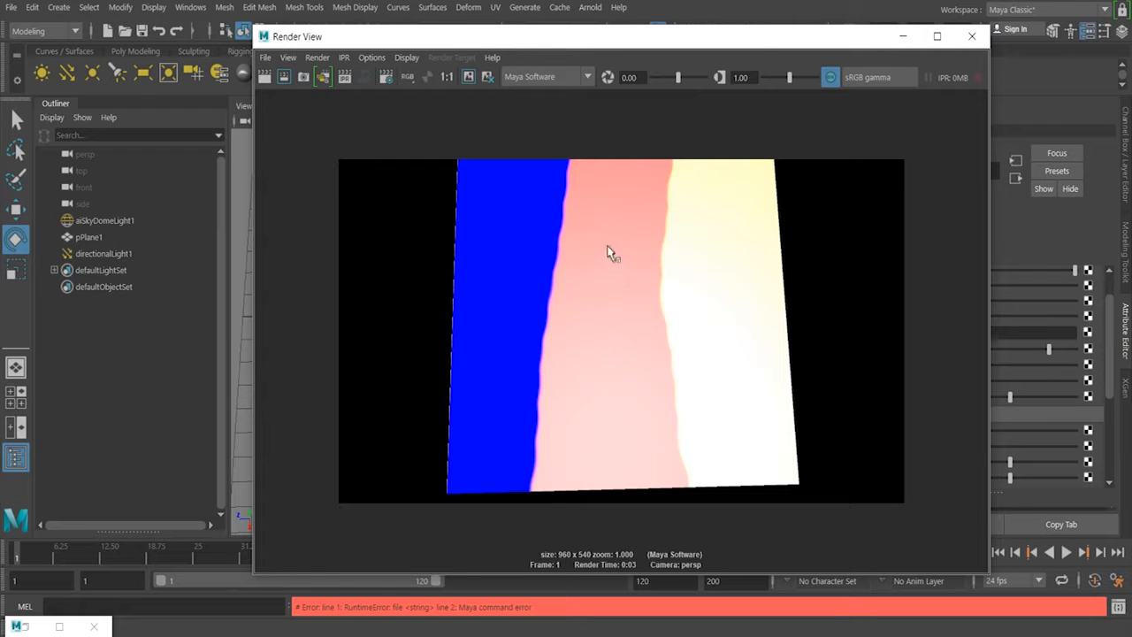
Set the red blinn1 material's Eccentricity and Specular Roll Off to 0 and re-render the plane to check it
{"action": "left_click_drag", "start_coordinate": [756, 50], "coordinate": [576, 55]}
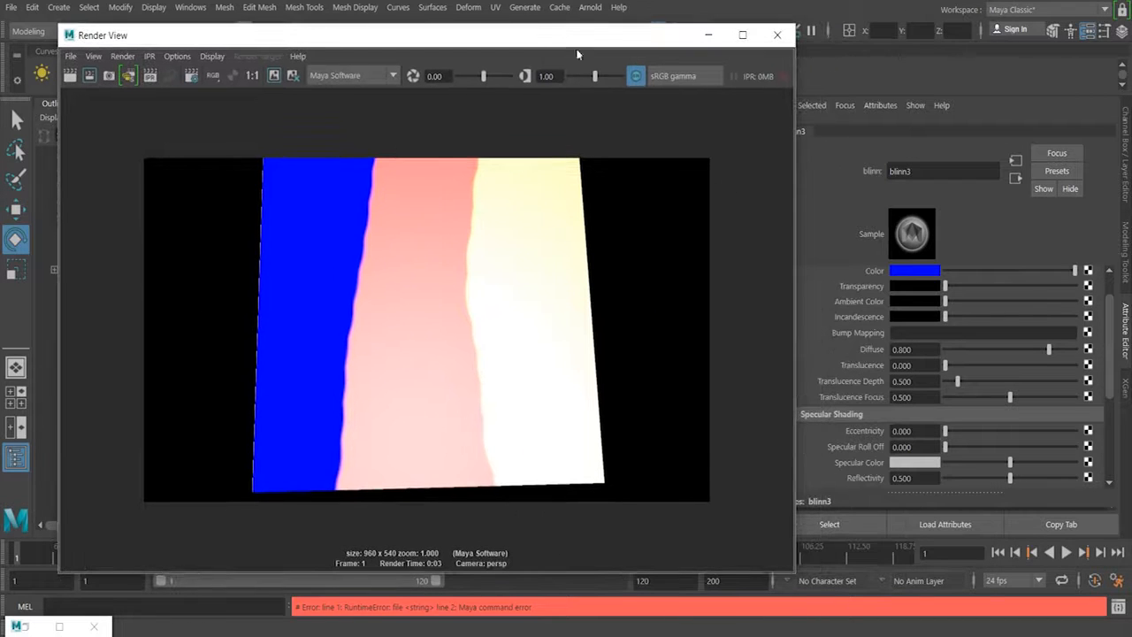
{"action": "left_click", "coordinate": [58, 626]}
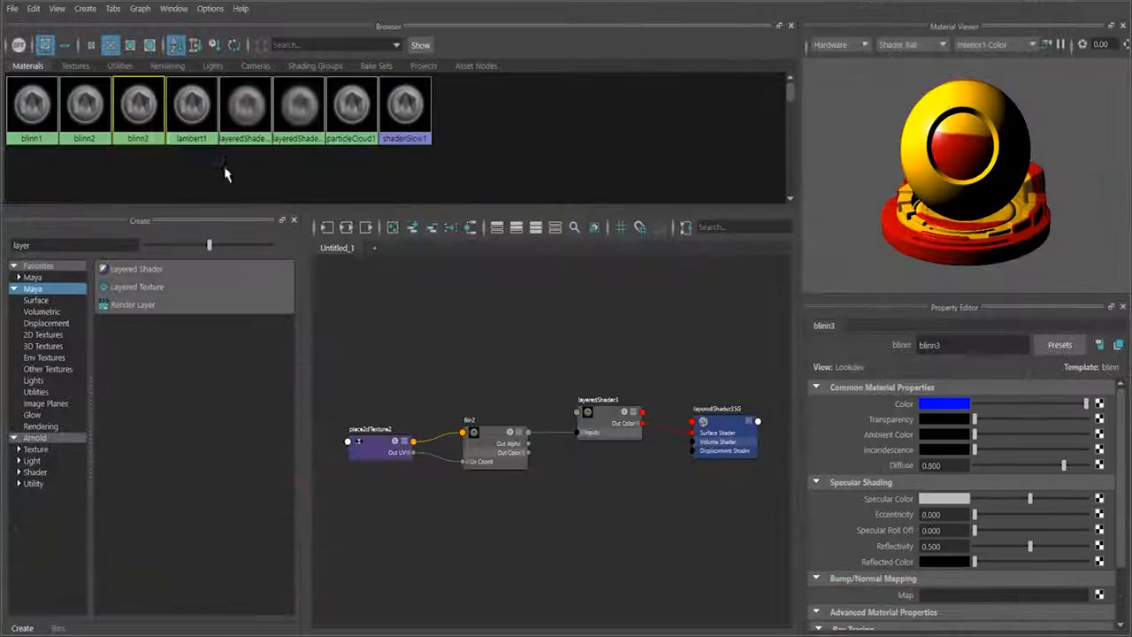
{"action": "left_click", "coordinate": [84, 108]}
{"action": "left_click", "coordinate": [27, 112]}
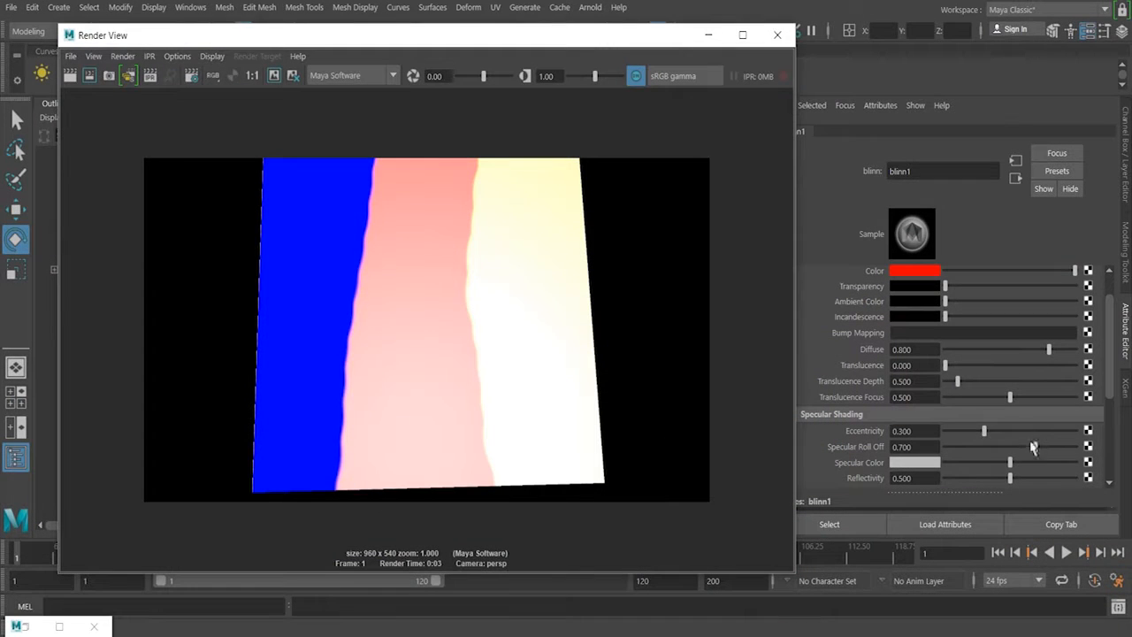
{"action": "left_click_drag", "start_coordinate": [983, 430], "coordinate": [935, 433]}
{"action": "left_click_drag", "start_coordinate": [1032, 448], "coordinate": [884, 451]}
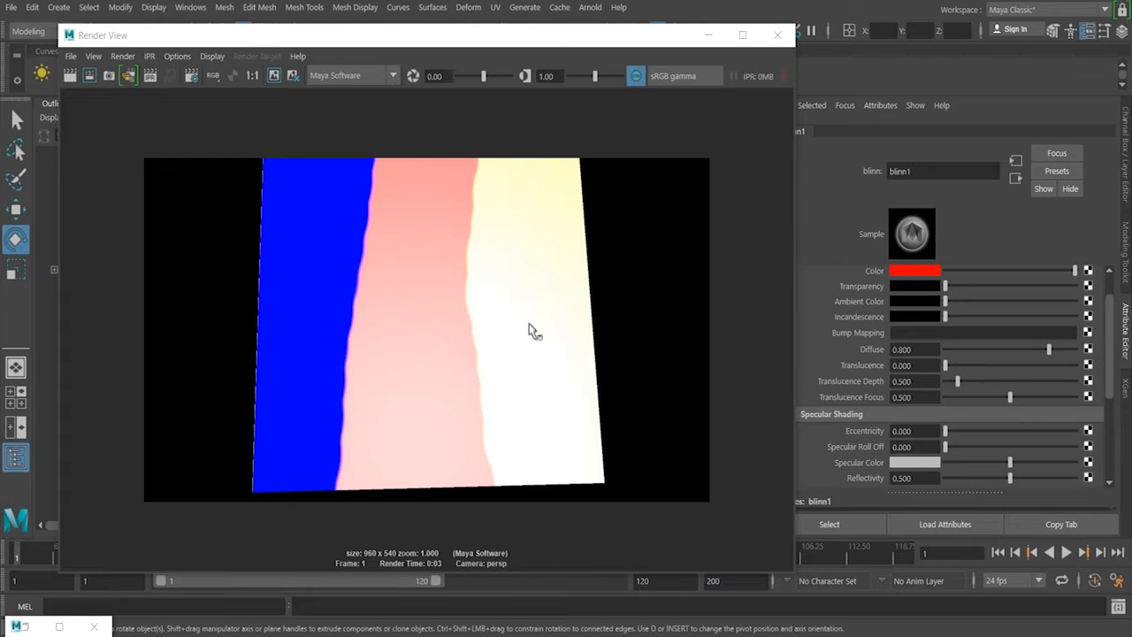
{"action": "left_click", "coordinate": [69, 76]}
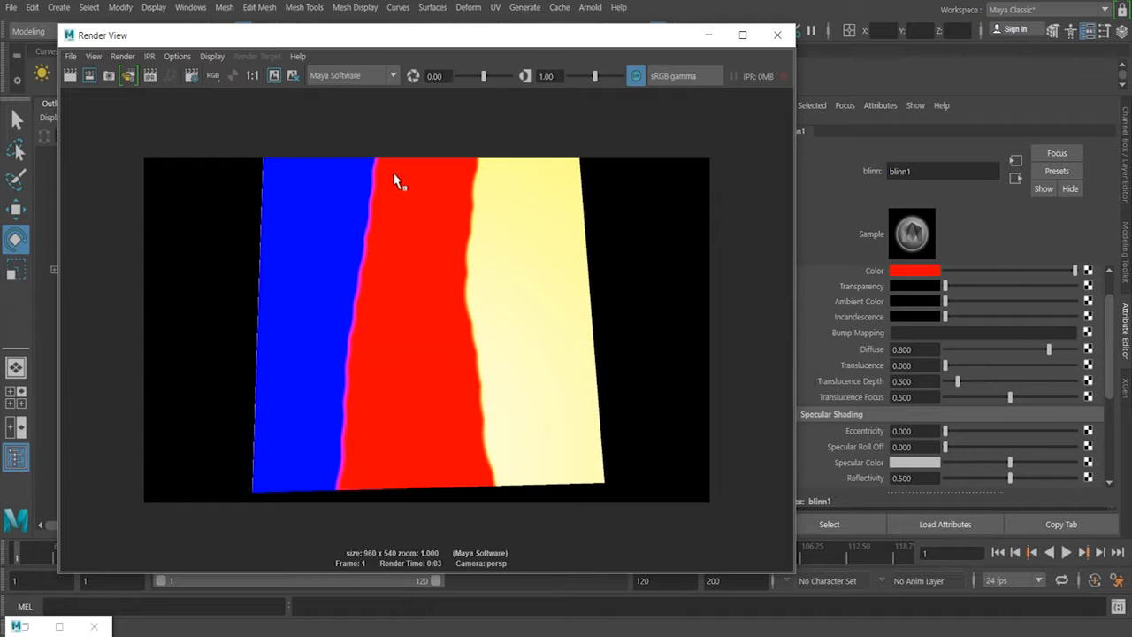
{"action": "left_click", "coordinate": [776, 34]}
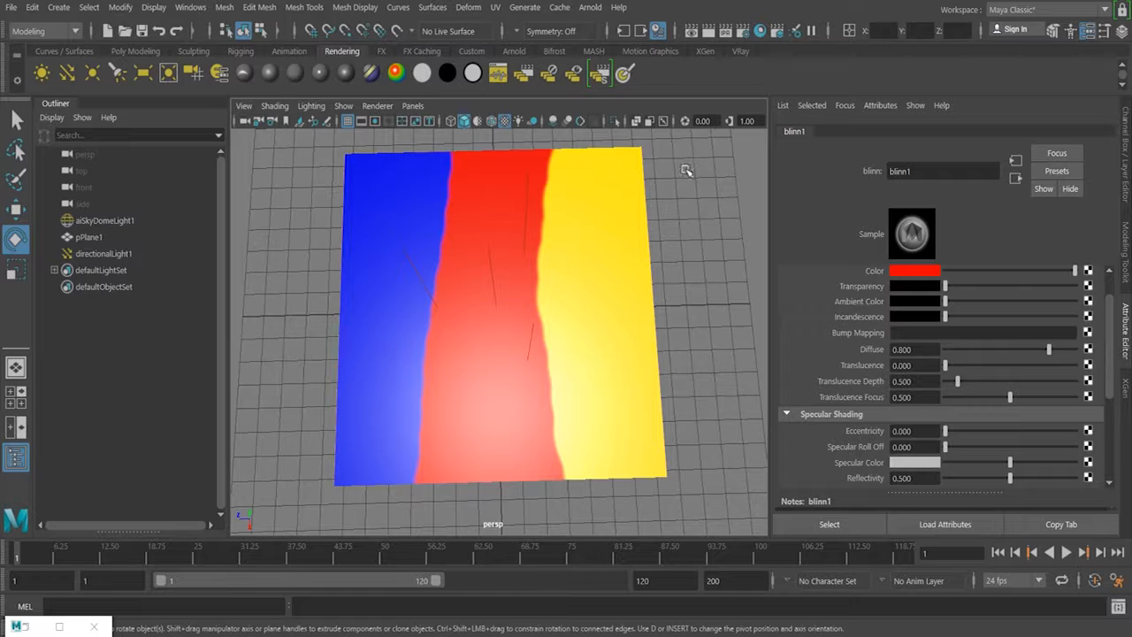